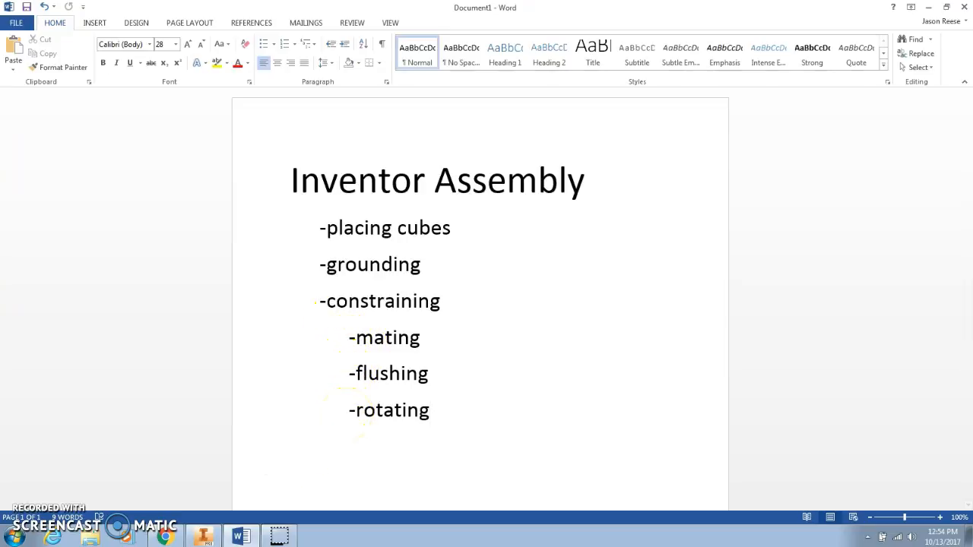
Switch to Autodesk Inventor and create a new assembly from the Standard.iam template
{"action": "left_click", "coordinate": [203, 537]}
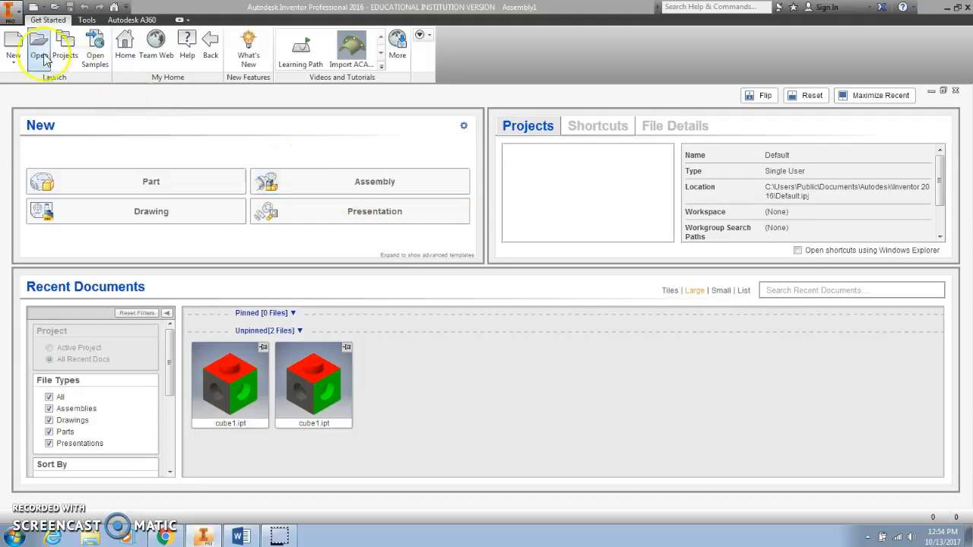
{"action": "left_click", "coordinate": [13, 15]}
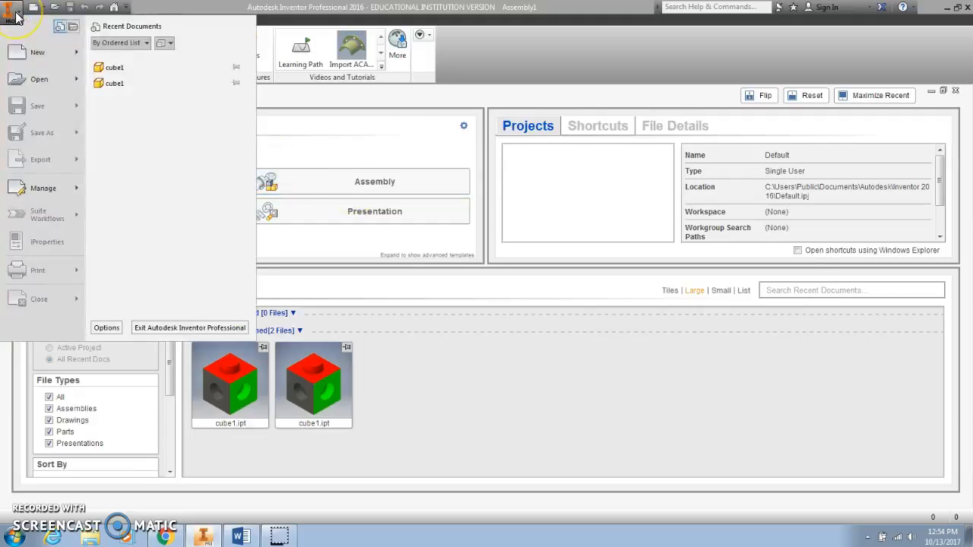
{"action": "left_click", "coordinate": [35, 52]}
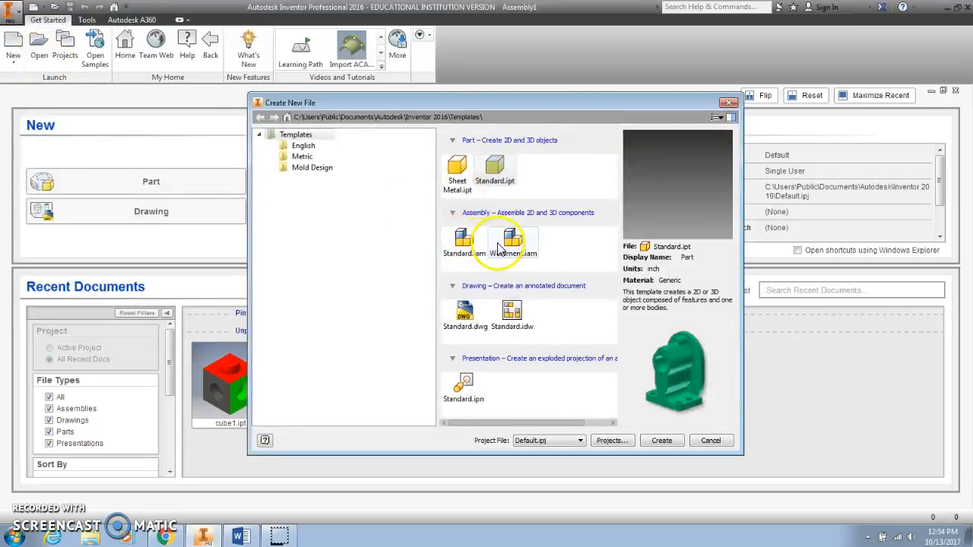
{"action": "left_click", "coordinate": [464, 242]}
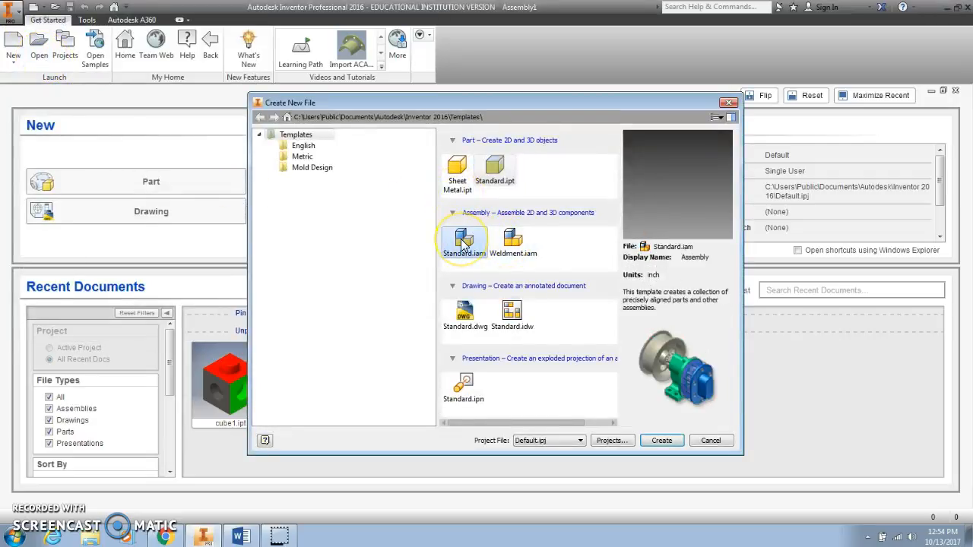
{"action": "left_click", "coordinate": [662, 440]}
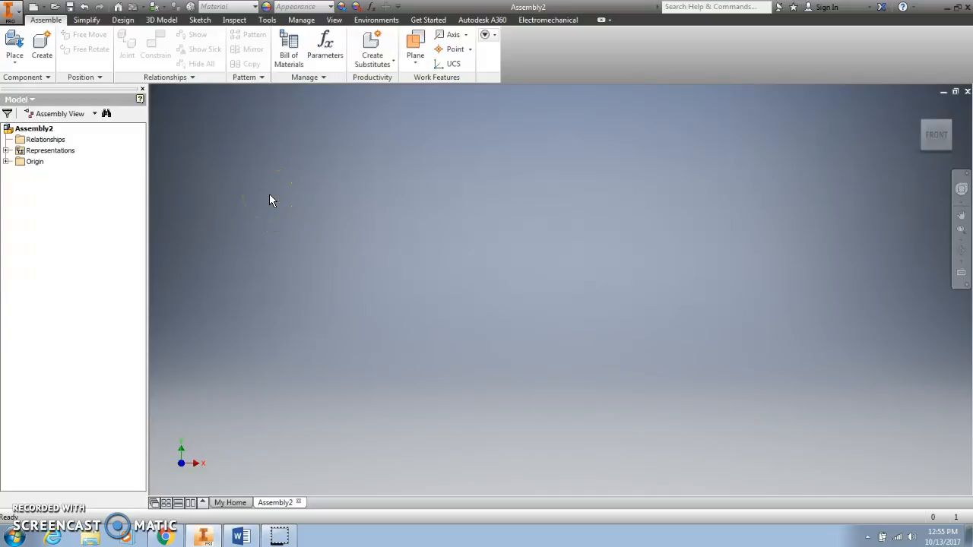
Load the cube1 part from the dandmhour2 folder on the H: drive as the component to place
{"action": "left_click", "coordinate": [15, 43]}
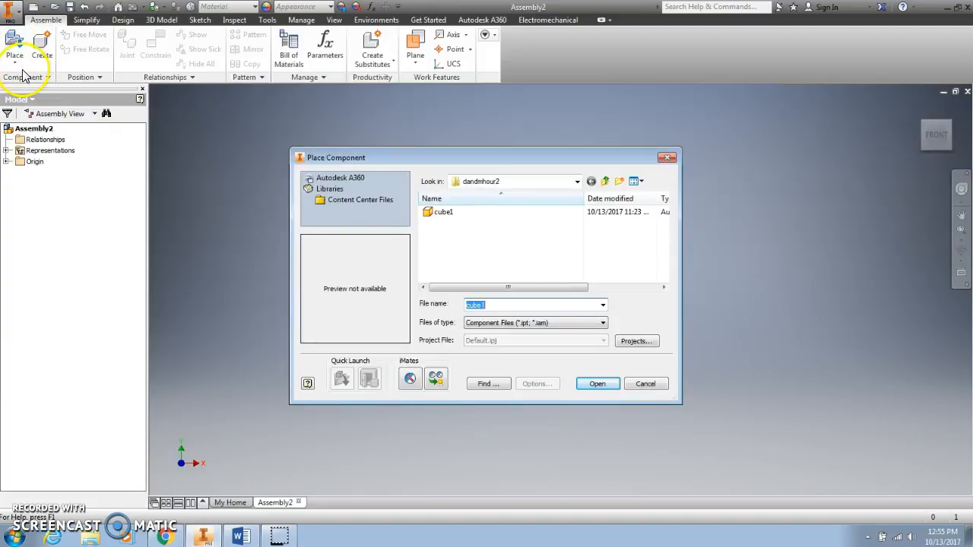
{"action": "left_click", "coordinate": [443, 220]}
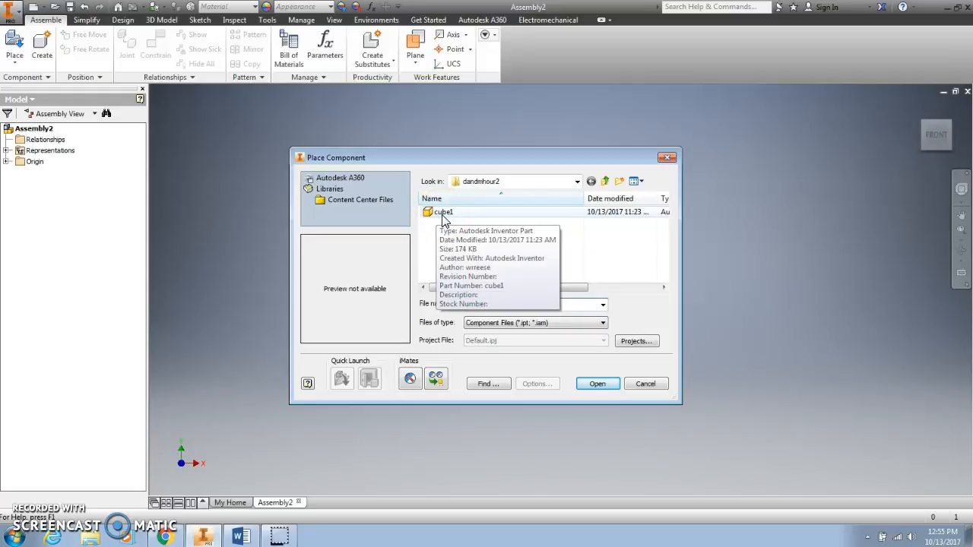
{"action": "left_click", "coordinate": [578, 182]}
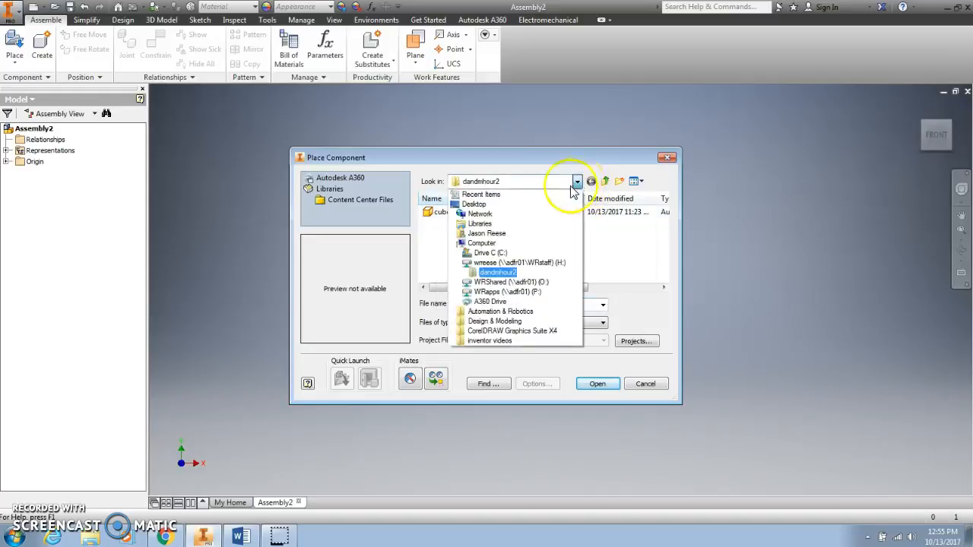
{"action": "left_click", "coordinate": [562, 263]}
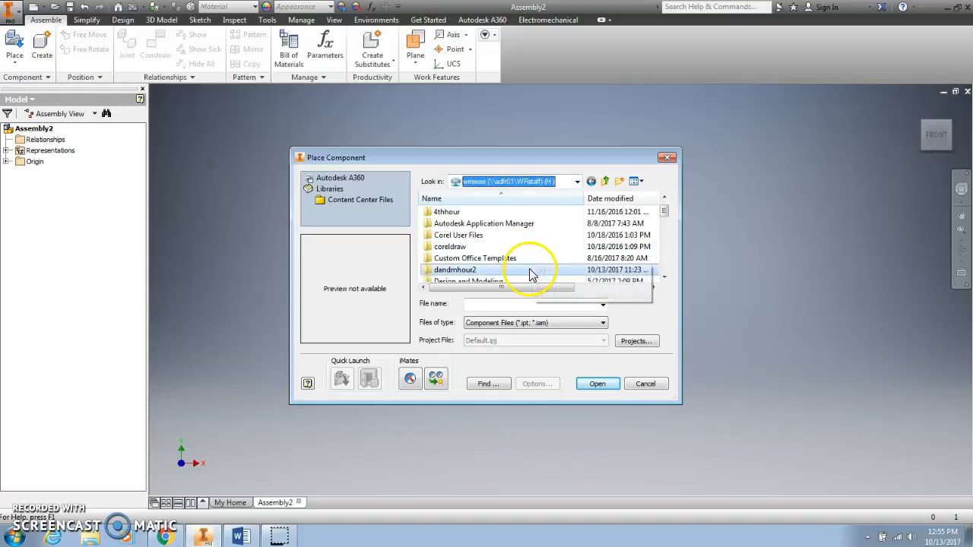
{"action": "left_click", "coordinate": [530, 271]}
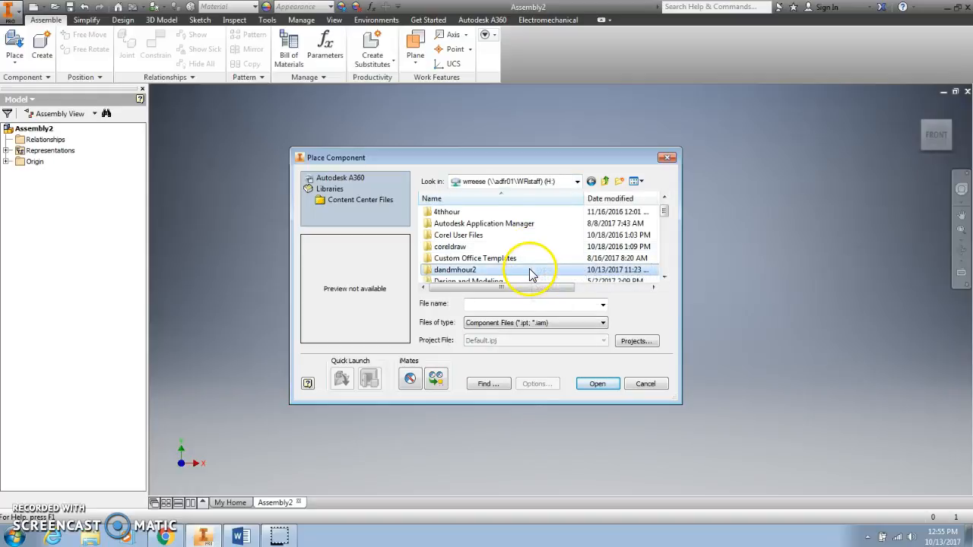
{"action": "double_click", "coordinate": [488, 270]}
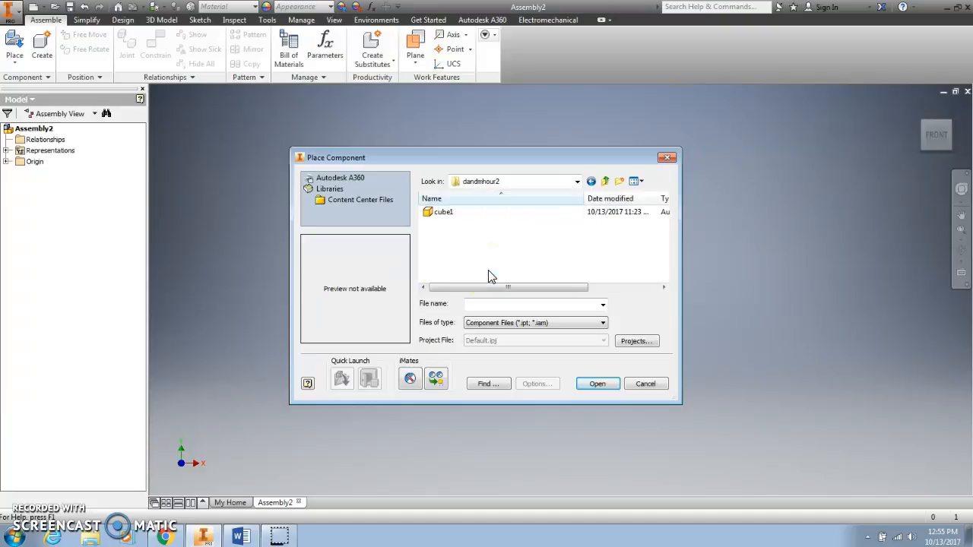
{"action": "left_click", "coordinate": [495, 214]}
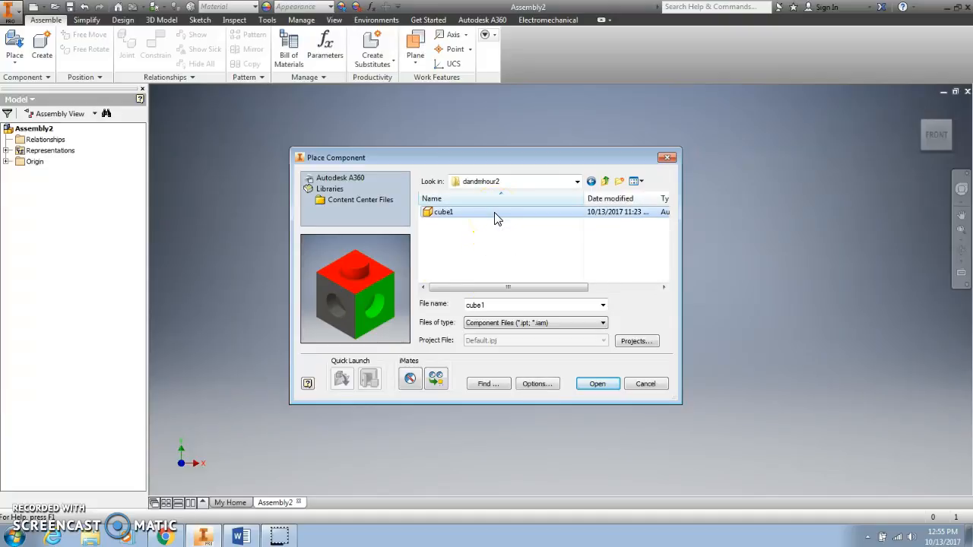
{"action": "left_click", "coordinate": [593, 384]}
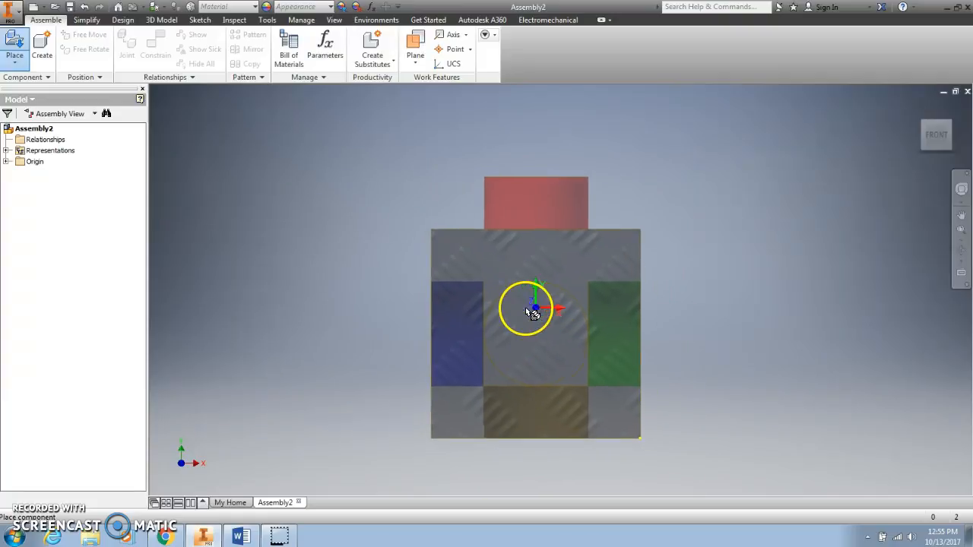
Place five separate instances of cube1 spread around the assembly and end the placement
{"action": "scroll", "coordinate": [529, 289], "scroll_direction": "down", "scroll_amount": 3}
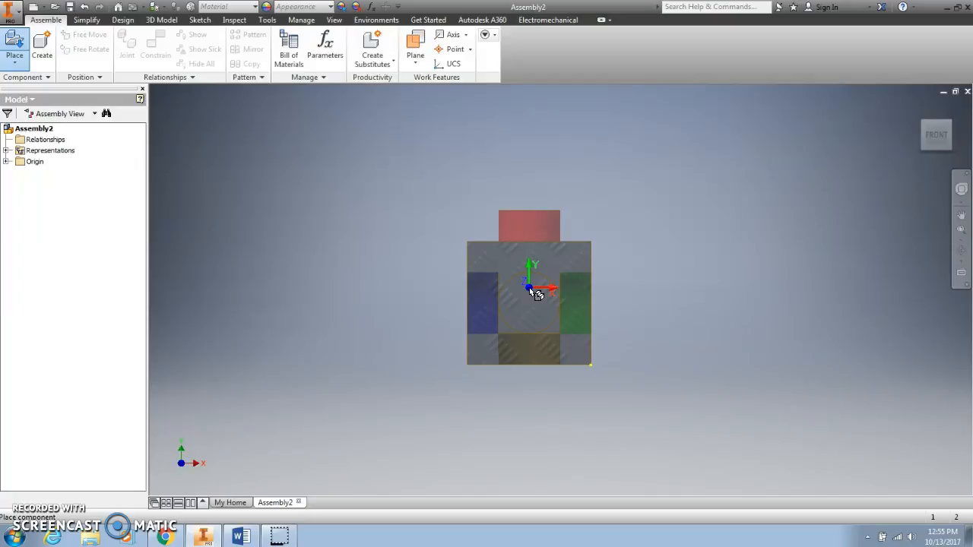
{"action": "left_click", "coordinate": [530, 289]}
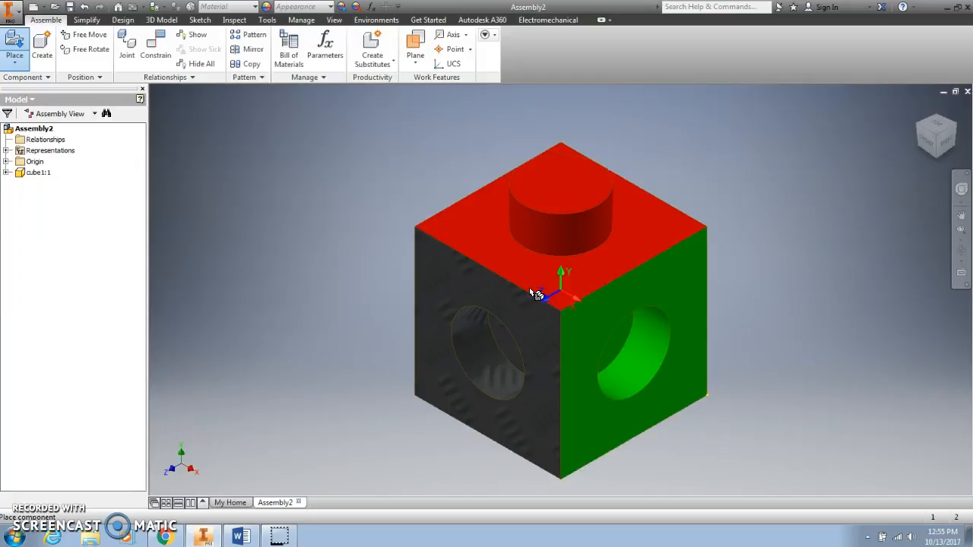
{"action": "scroll", "coordinate": [535, 294], "scroll_direction": "down", "scroll_amount": 4}
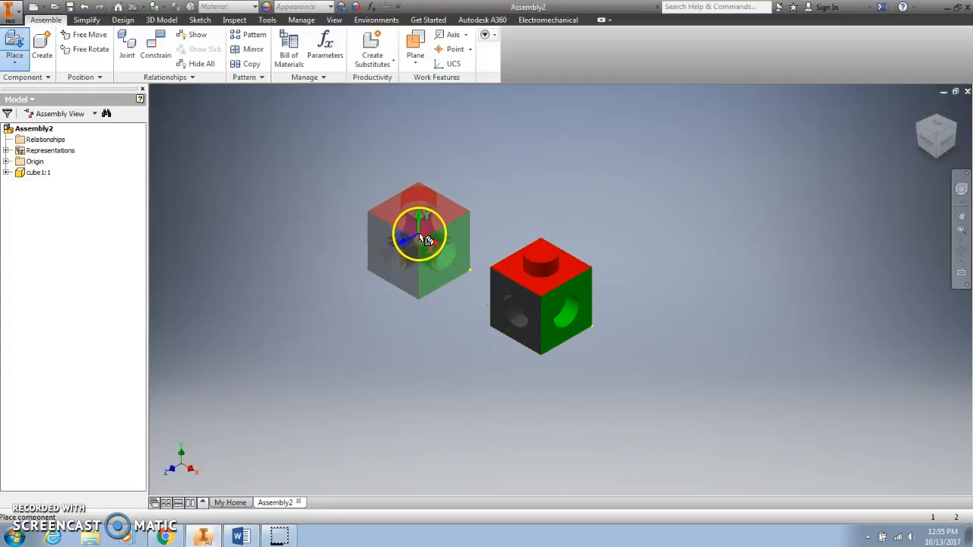
{"action": "left_click", "coordinate": [415, 241]}
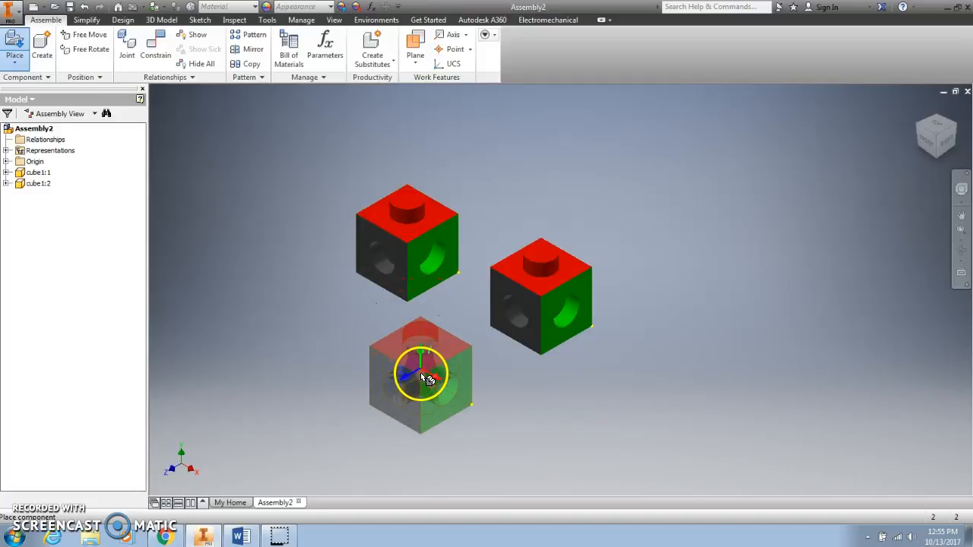
{"action": "scroll", "coordinate": [429, 380], "scroll_direction": "down", "scroll_amount": 3}
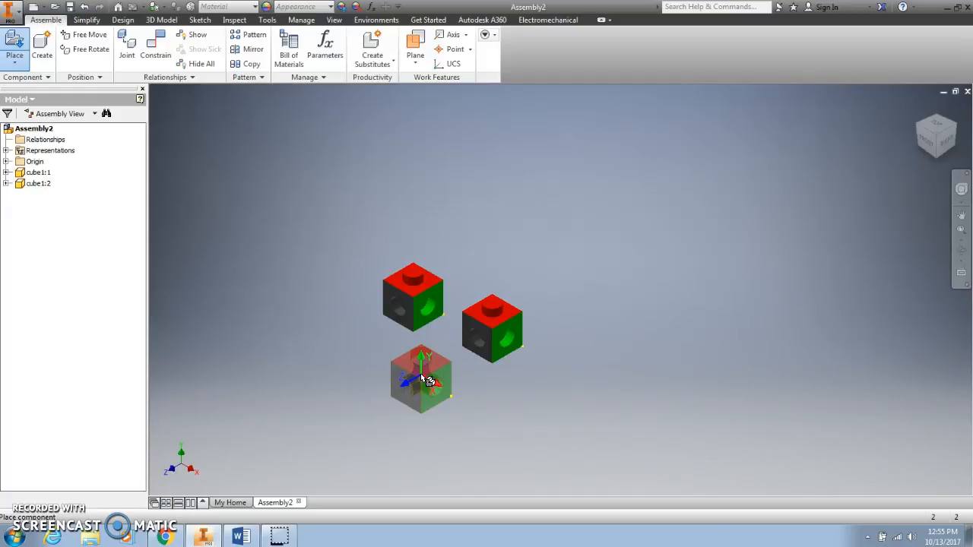
{"action": "left_click", "coordinate": [428, 380]}
{"action": "left_click", "coordinate": [495, 231]}
{"action": "left_click", "coordinate": [386, 208]}
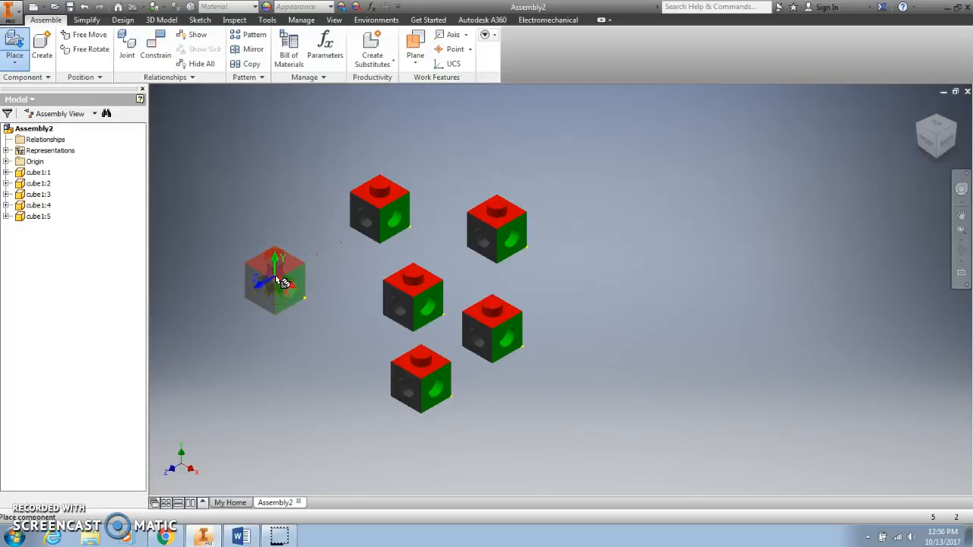
{"action": "right_click", "coordinate": [277, 283]}
{"action": "left_click", "coordinate": [220, 277]}
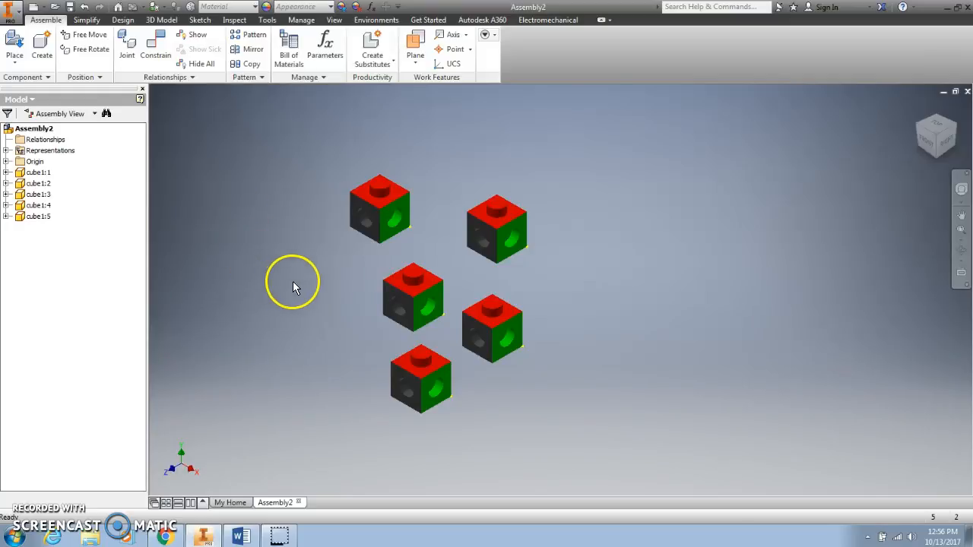
Ground the middle cube, cube1:2, to fix it in place
{"action": "right_click", "coordinate": [415, 296]}
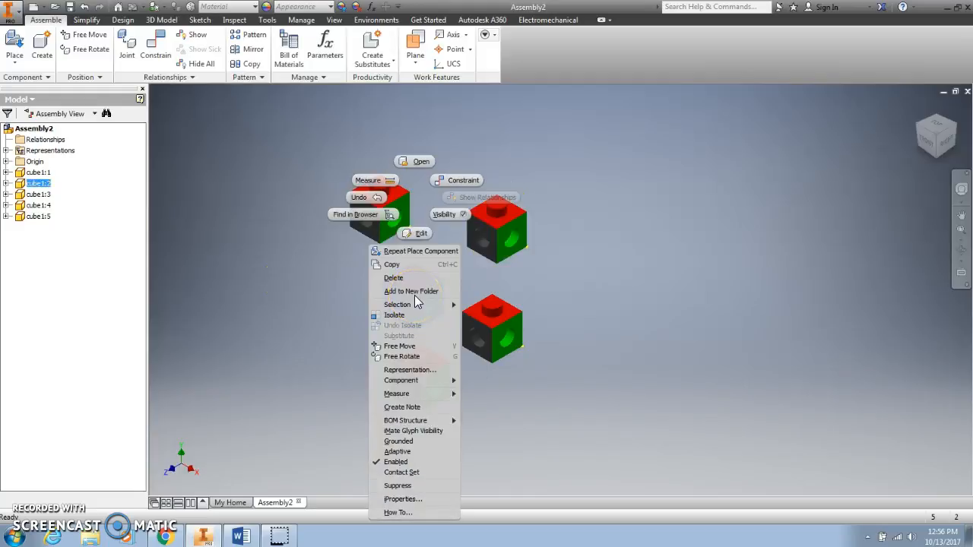
{"action": "left_click", "coordinate": [419, 444]}
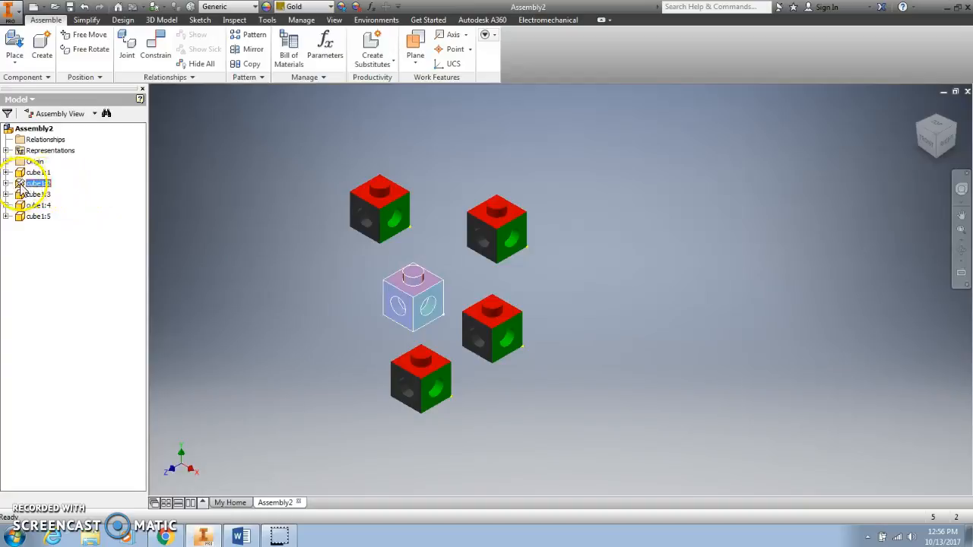
{"action": "left_click", "coordinate": [414, 305]}
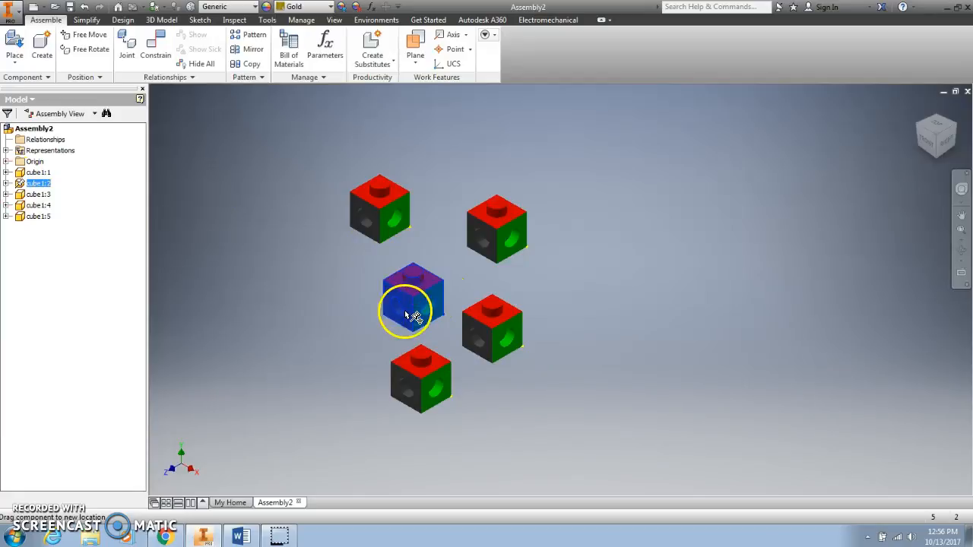
Move the four ungrounded cubes outward so they are spread around the grounded middle cube
{"action": "left_click_drag", "start_coordinate": [380, 208], "coordinate": [319, 212]}
{"action": "left_click_drag", "start_coordinate": [487, 226], "coordinate": [472, 181]}
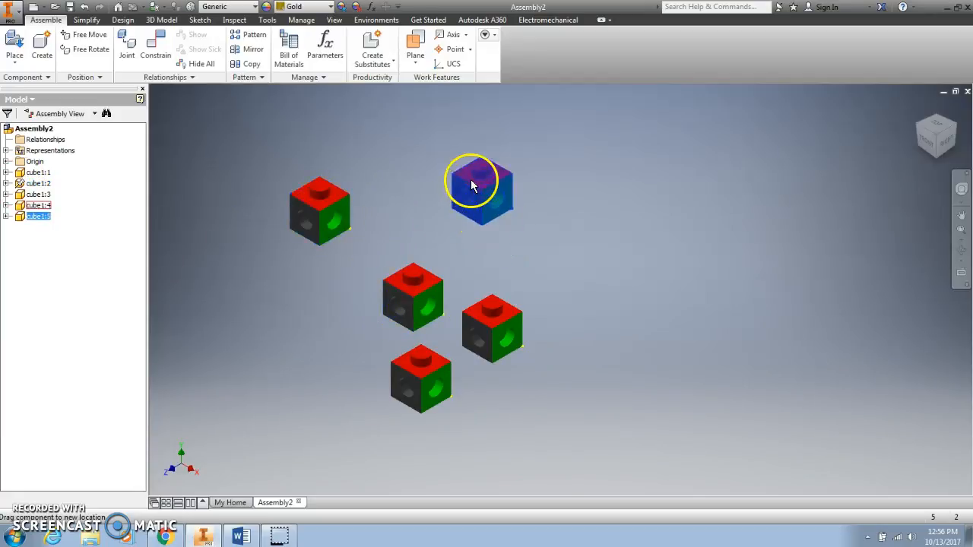
{"action": "left_click_drag", "start_coordinate": [507, 330], "coordinate": [538, 348]}
{"action": "left_click_drag", "start_coordinate": [438, 384], "coordinate": [365, 386]}
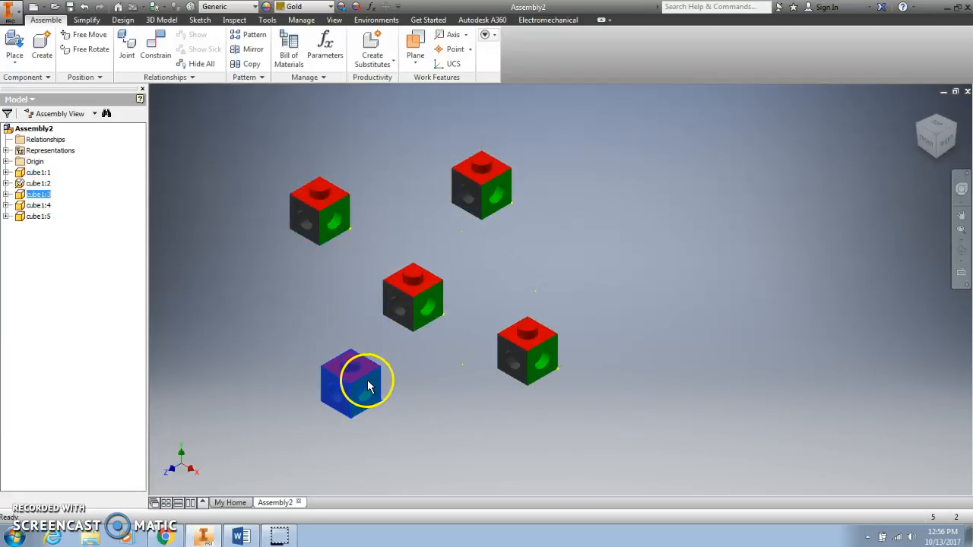
Unground the middle cube, cube1:2, and ground it again
{"action": "left_click", "coordinate": [418, 304]}
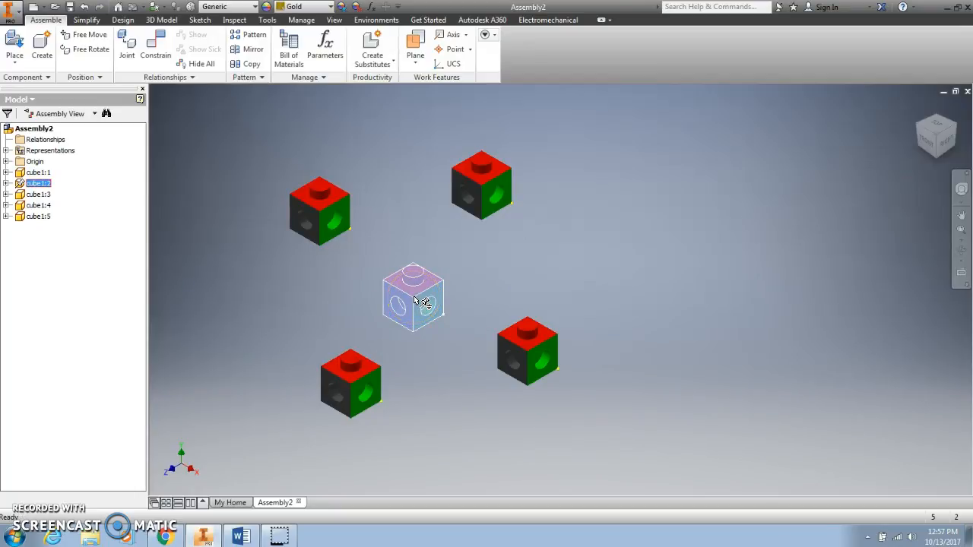
{"action": "left_click", "coordinate": [6, 184]}
{"action": "left_click", "coordinate": [32, 184]}
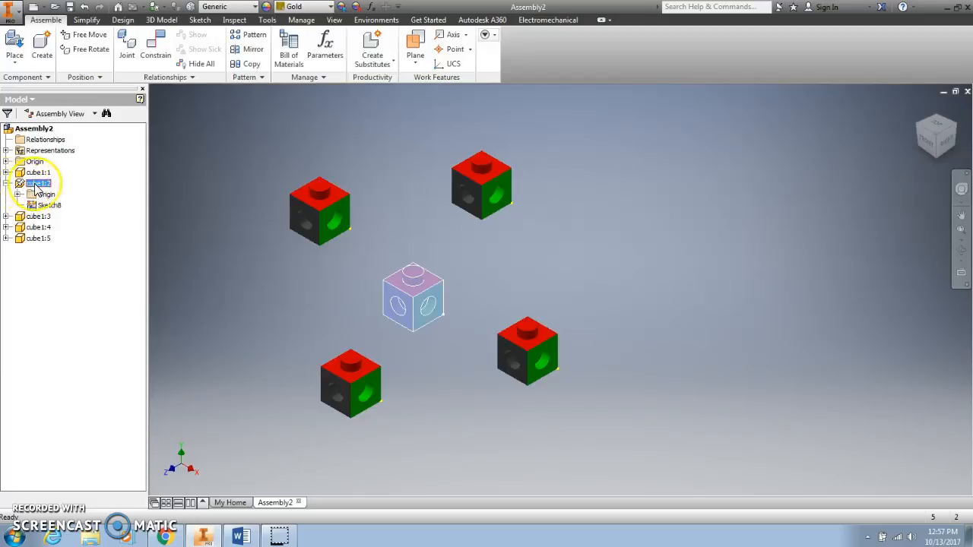
{"action": "right_click", "coordinate": [35, 187]}
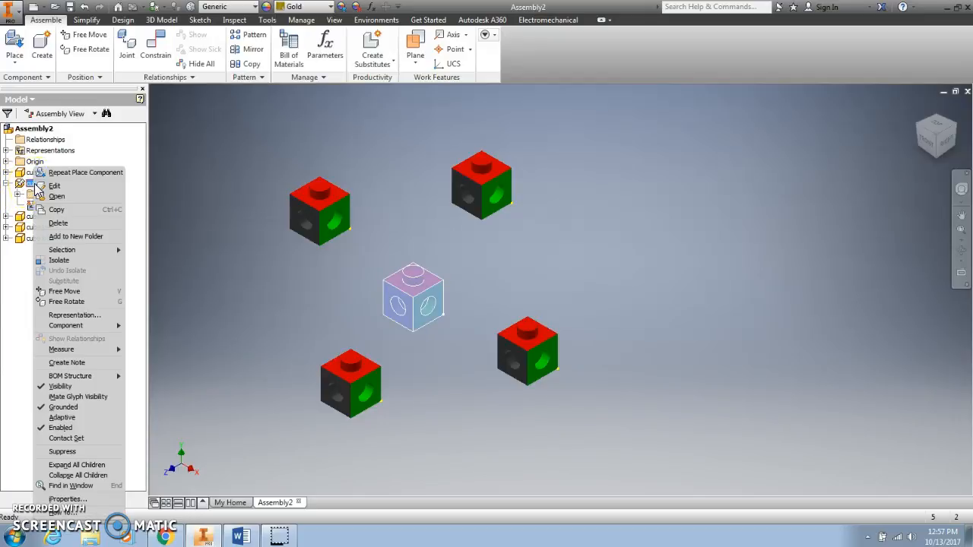
{"action": "left_click", "coordinate": [67, 417]}
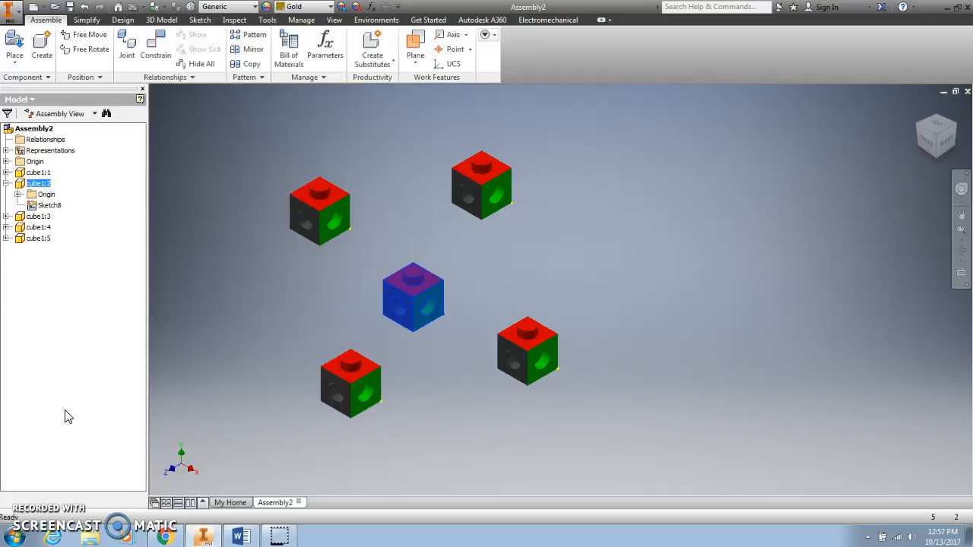
{"action": "right_click", "coordinate": [417, 307]}
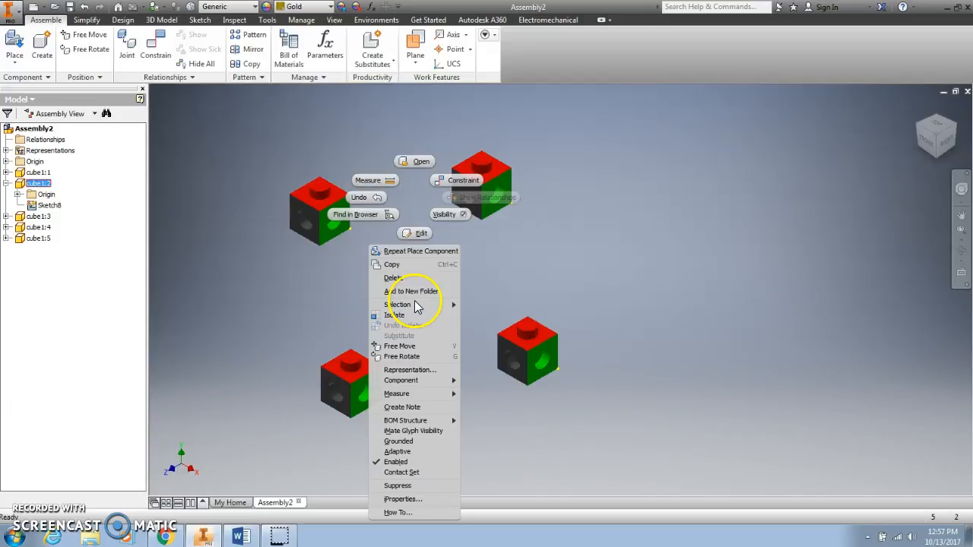
{"action": "left_click", "coordinate": [419, 444]}
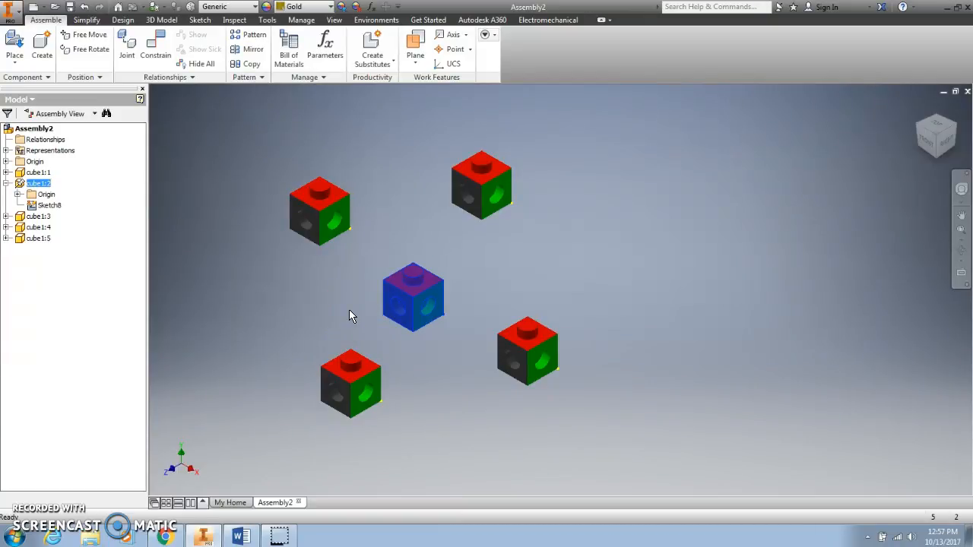
{"action": "left_click", "coordinate": [322, 210]}
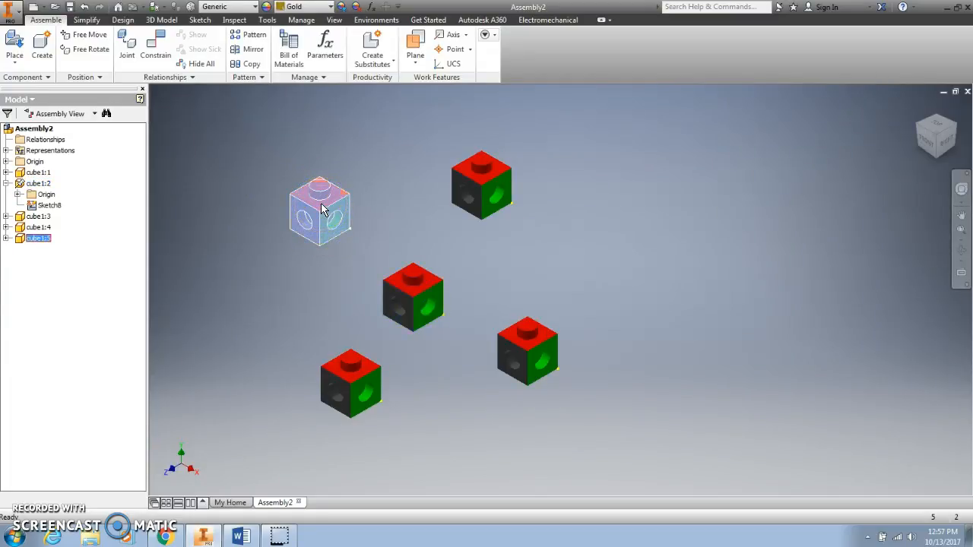
{"action": "left_click", "coordinate": [161, 53]}
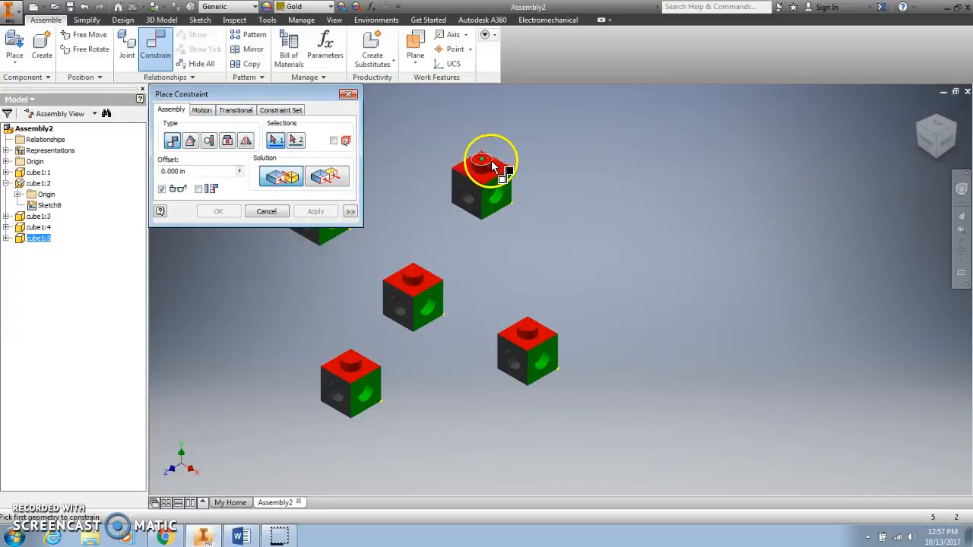
{"action": "left_click", "coordinate": [351, 96]}
Move cube1:5 to open space beside the grounded cube and mate its peg's axis with the hole axis in the grounded cube's green face
{"action": "left_click_drag", "start_coordinate": [321, 211], "coordinate": [585, 266]}
{"action": "left_click", "coordinate": [156, 47]}
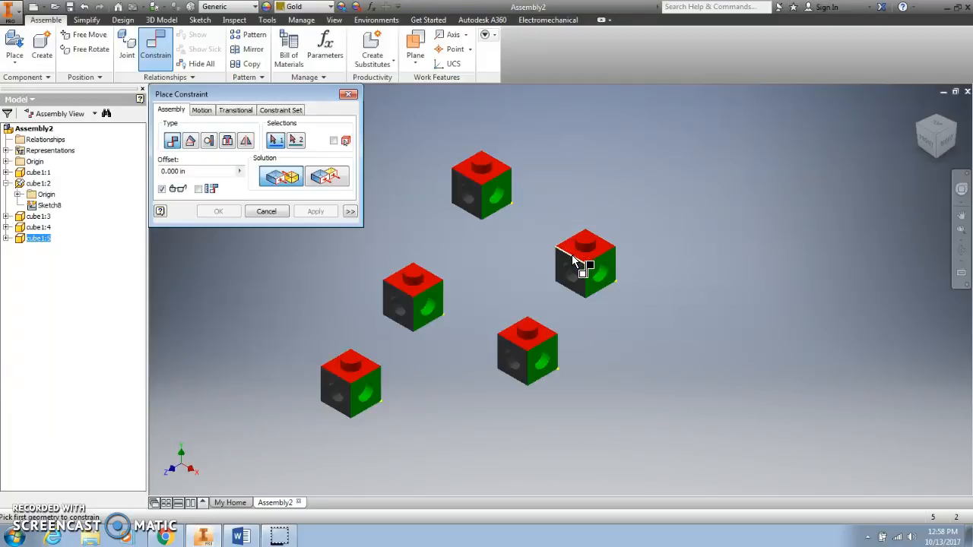
{"action": "mouse_move", "coordinate": [572, 261]}
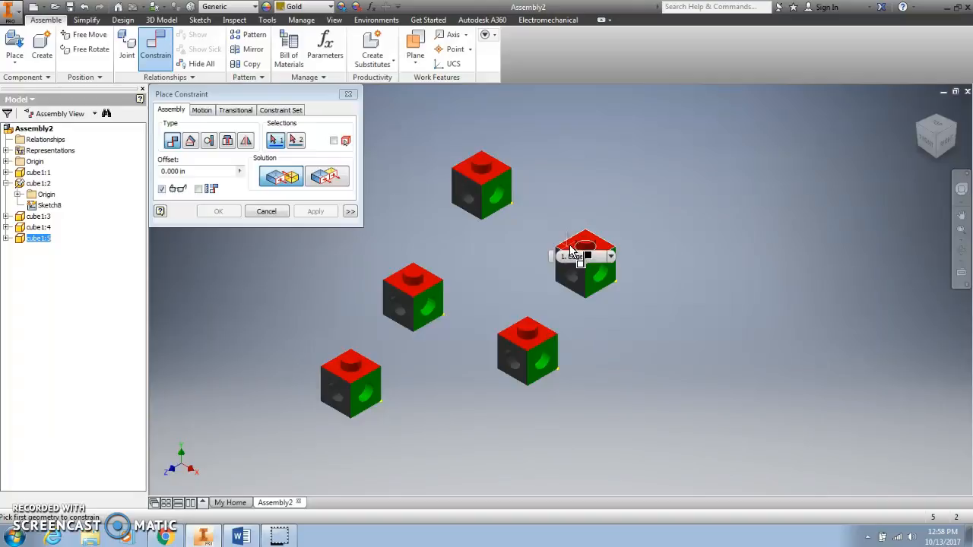
{"action": "scroll", "coordinate": [585, 256], "scroll_direction": "down", "scroll_amount": 3}
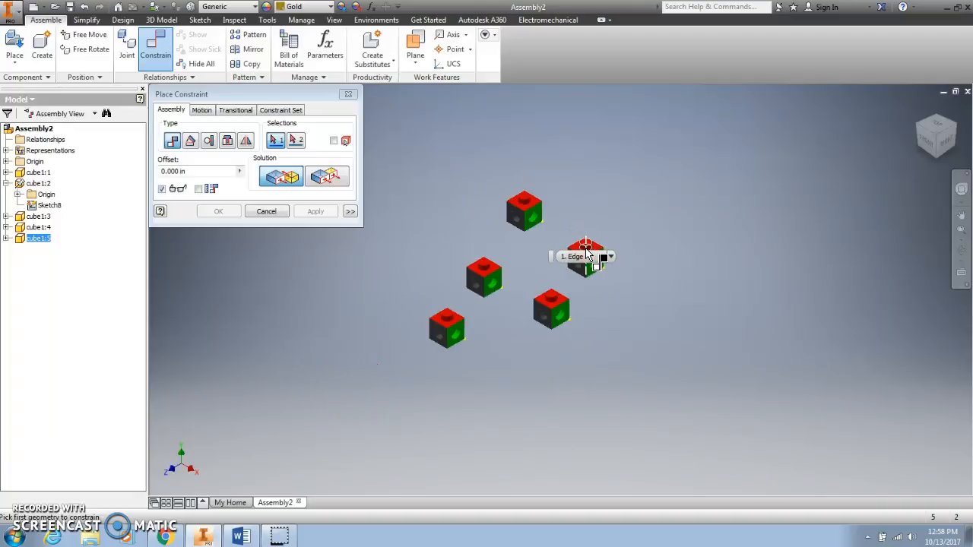
{"action": "scroll", "coordinate": [586, 256], "scroll_direction": "up", "scroll_amount": 5}
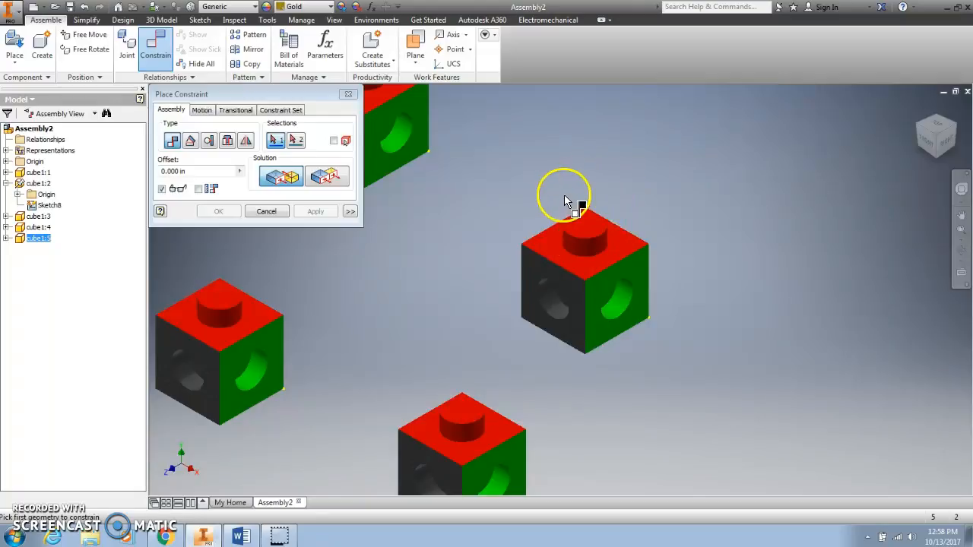
{"action": "left_click", "coordinate": [584, 252]}
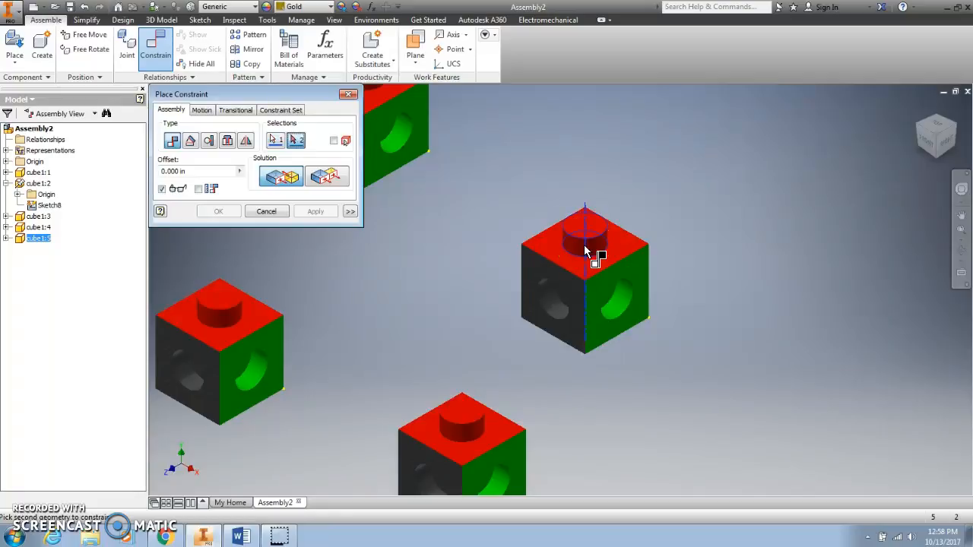
{"action": "scroll", "coordinate": [506, 261], "scroll_direction": "down", "scroll_amount": 3}
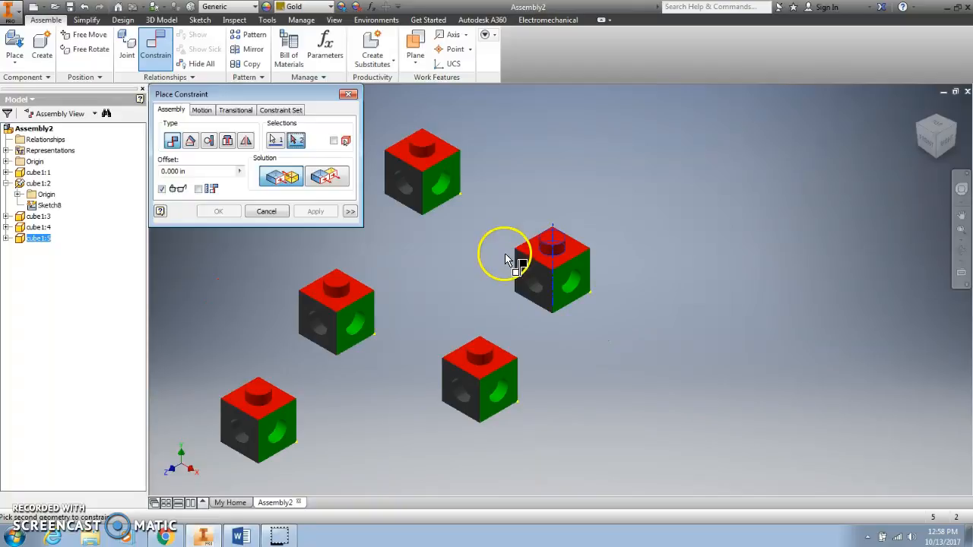
{"action": "scroll", "coordinate": [338, 293], "scroll_direction": "down", "scroll_amount": 2}
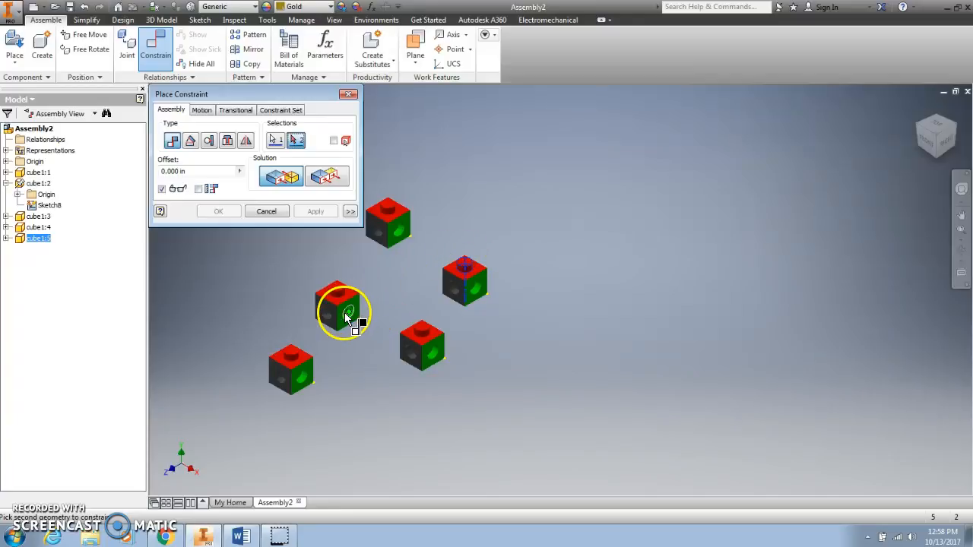
{"action": "scroll", "coordinate": [344, 318], "scroll_direction": "down", "scroll_amount": 2}
{"action": "scroll", "coordinate": [344, 318], "scroll_direction": "up", "scroll_amount": 4}
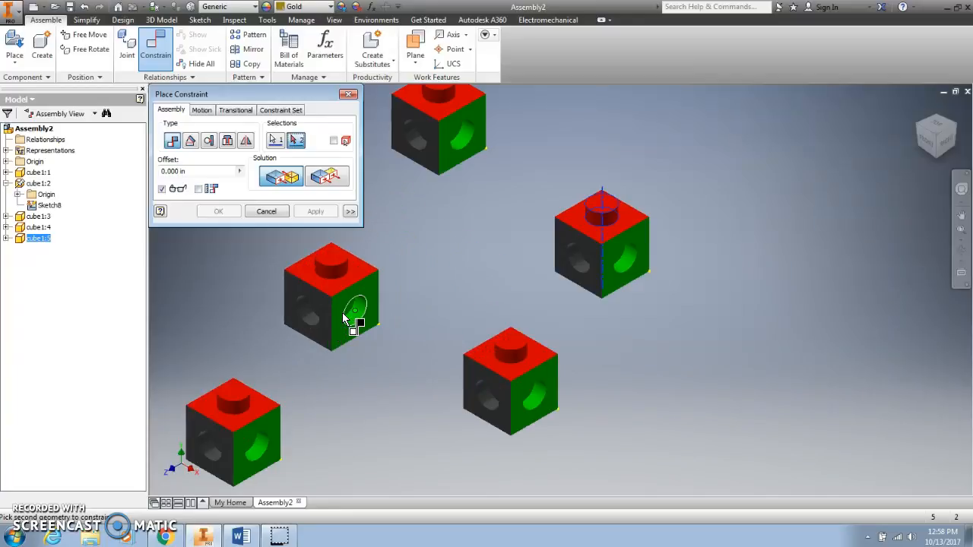
{"action": "left_click", "coordinate": [355, 317]}
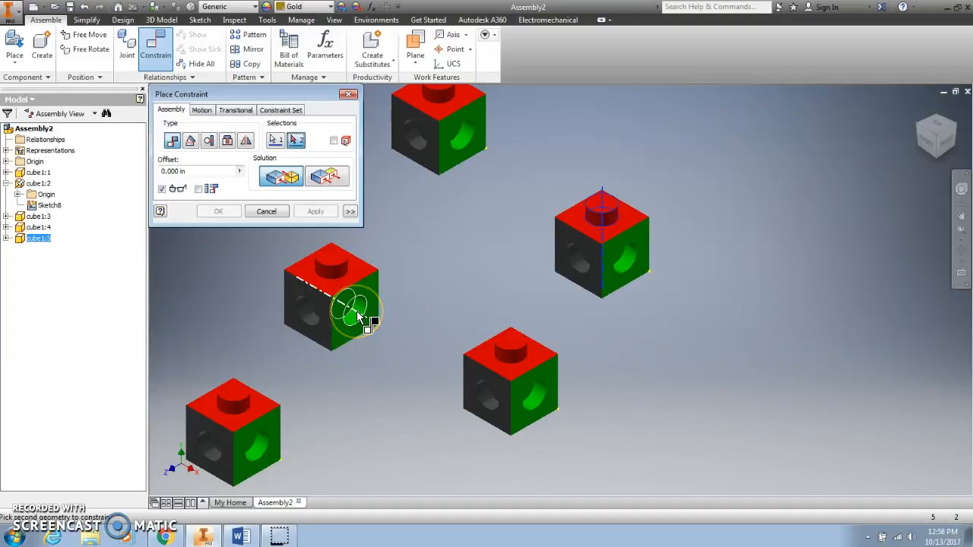
{"action": "mouse_move", "coordinate": [357, 318]}
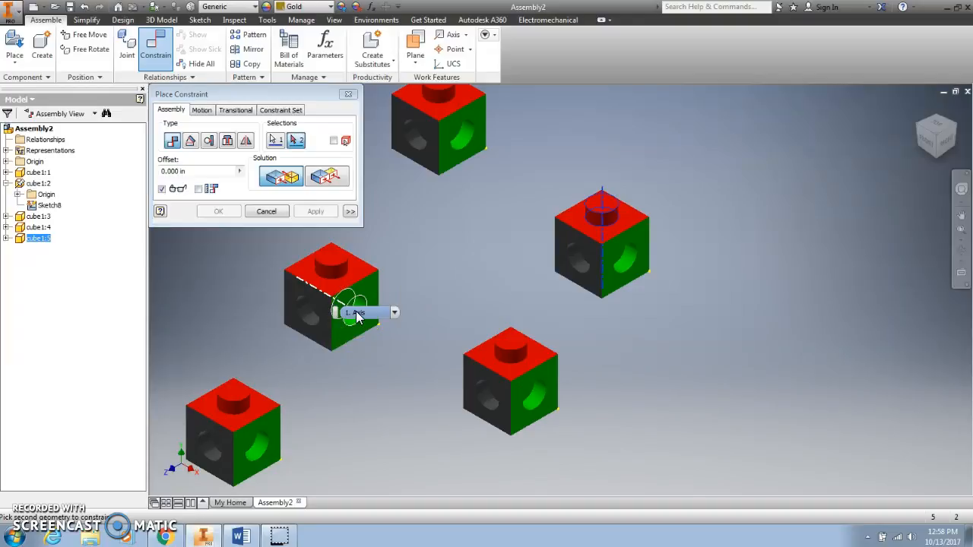
{"action": "left_click", "coordinate": [358, 317]}
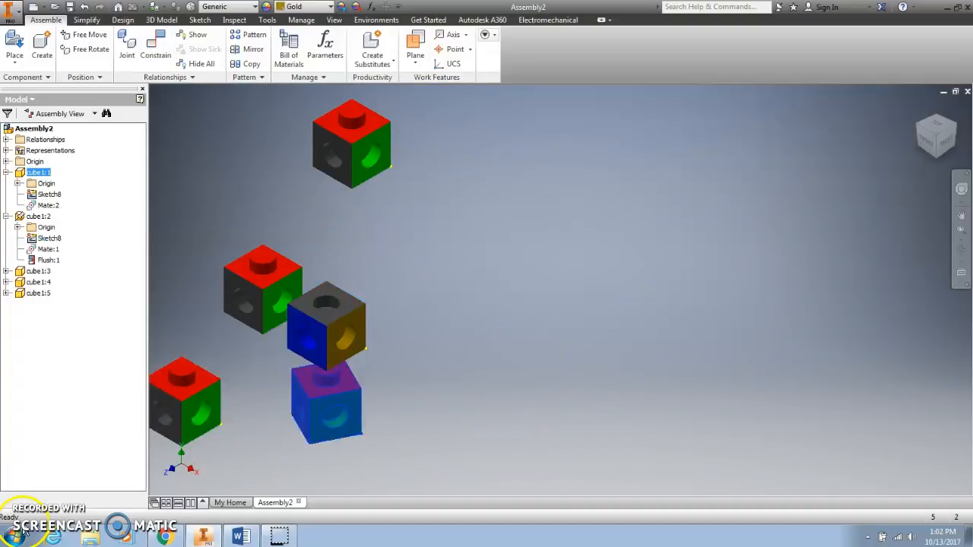
Slide and rotate cube1:5 along the mated axis to check its remaining freedom of movement relative to the grounded cube
{"action": "left_click", "coordinate": [253, 456]}
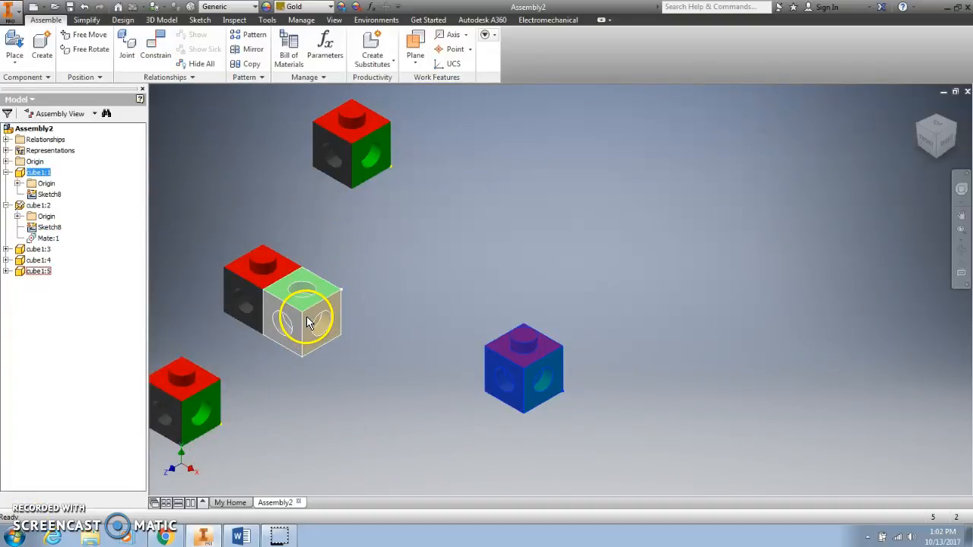
{"action": "left_click_drag", "start_coordinate": [303, 322], "coordinate": [343, 332]}
{"action": "left_click", "coordinate": [382, 281]}
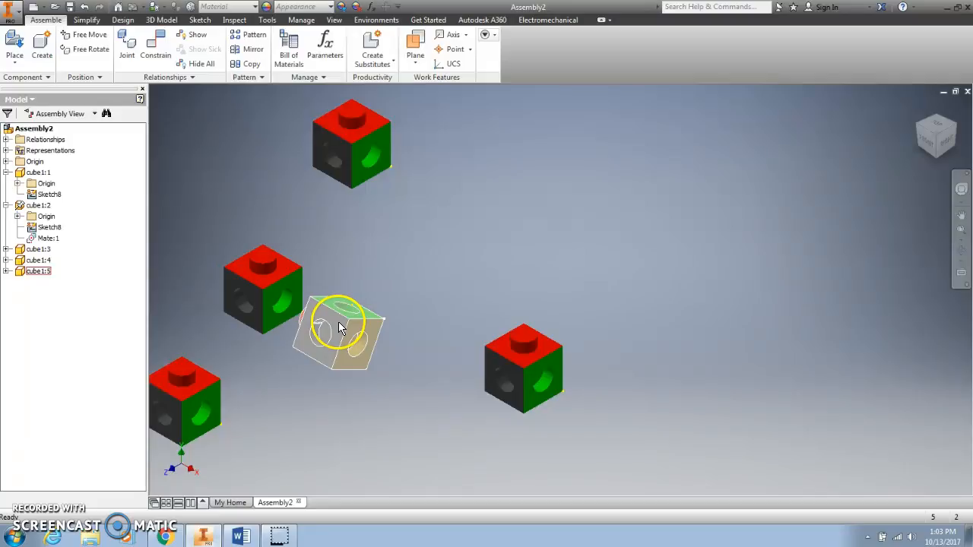
{"action": "mouse_move", "coordinate": [340, 327]}
{"action": "left_mouse_down"}
{"action": "mouse_move", "coordinate": [337, 311]}
{"action": "mouse_move", "coordinate": [385, 289]}
{"action": "mouse_move", "coordinate": [357, 319]}
{"action": "left_mouse_up"}
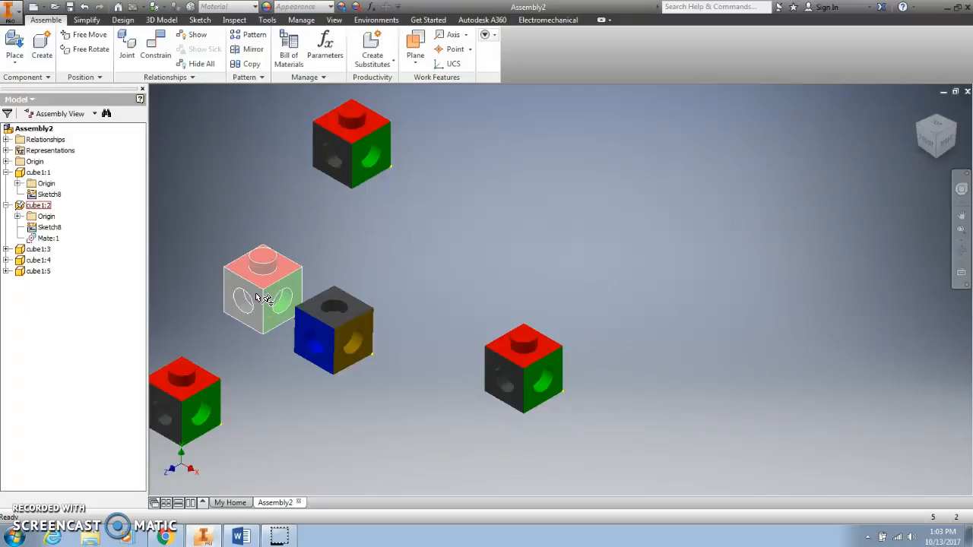
{"action": "left_click", "coordinate": [258, 297]}
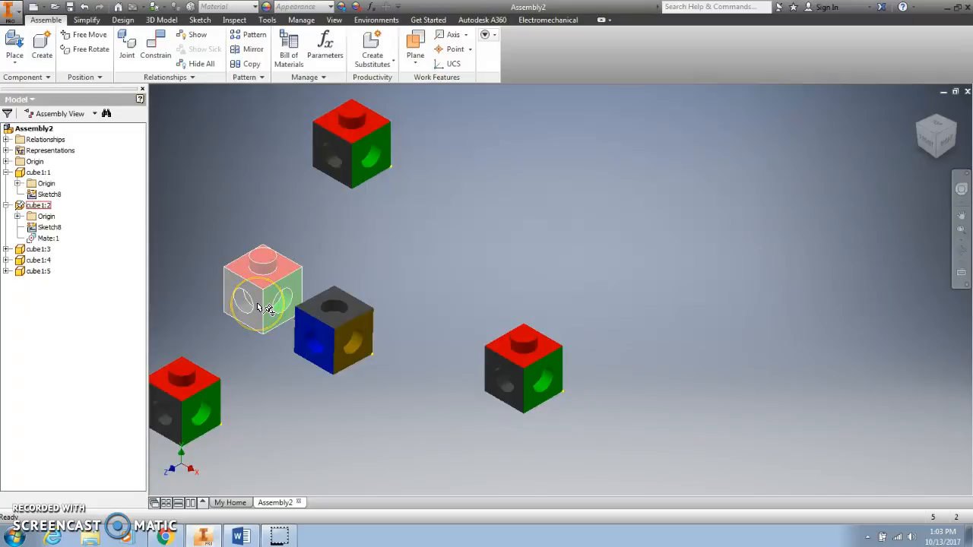
{"action": "left_click", "coordinate": [271, 297]}
{"action": "left_click", "coordinate": [337, 264]}
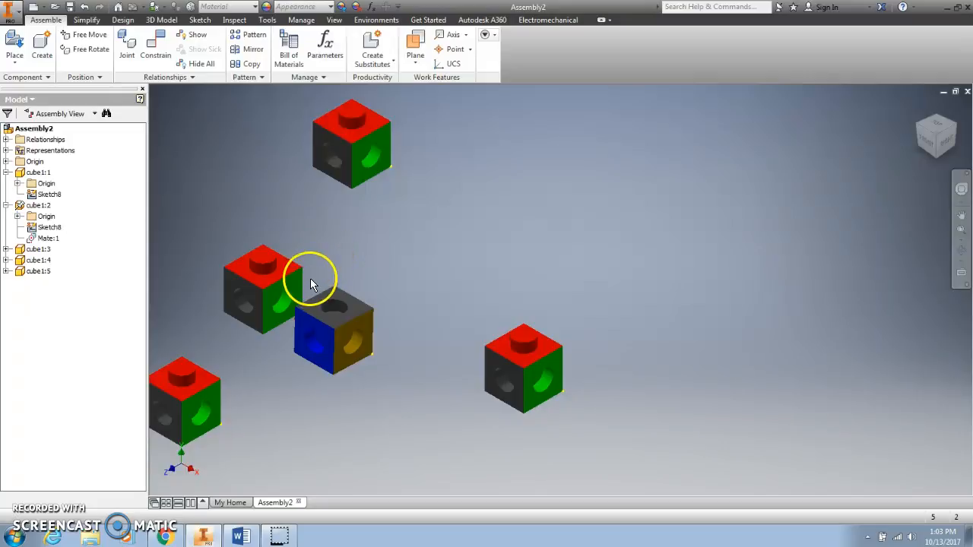
{"action": "left_click", "coordinate": [320, 307]}
{"action": "left_click", "coordinate": [324, 263]}
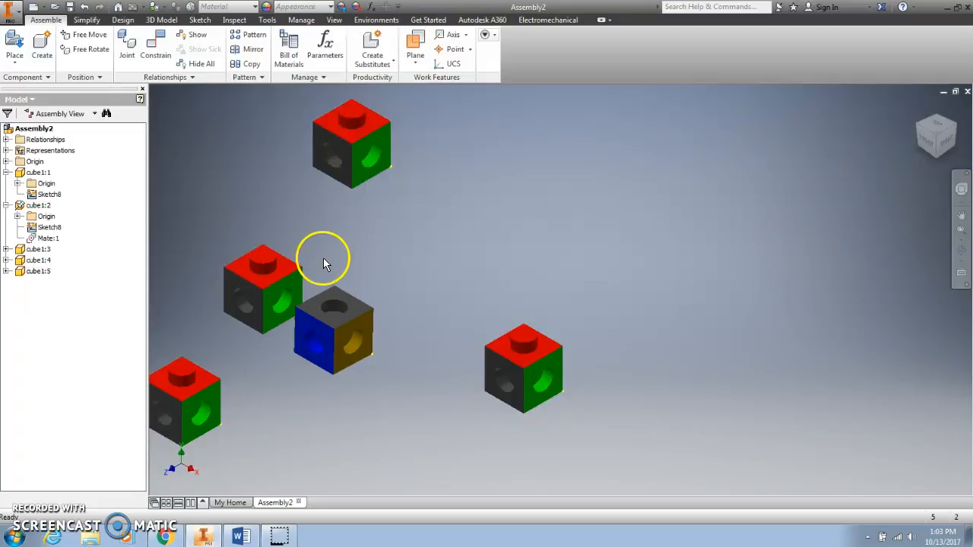
Mate the green face of the grounded cube1:2 with the red peg-side face of cube1:5 at 0.000 in offset
{"action": "left_click", "coordinate": [160, 46]}
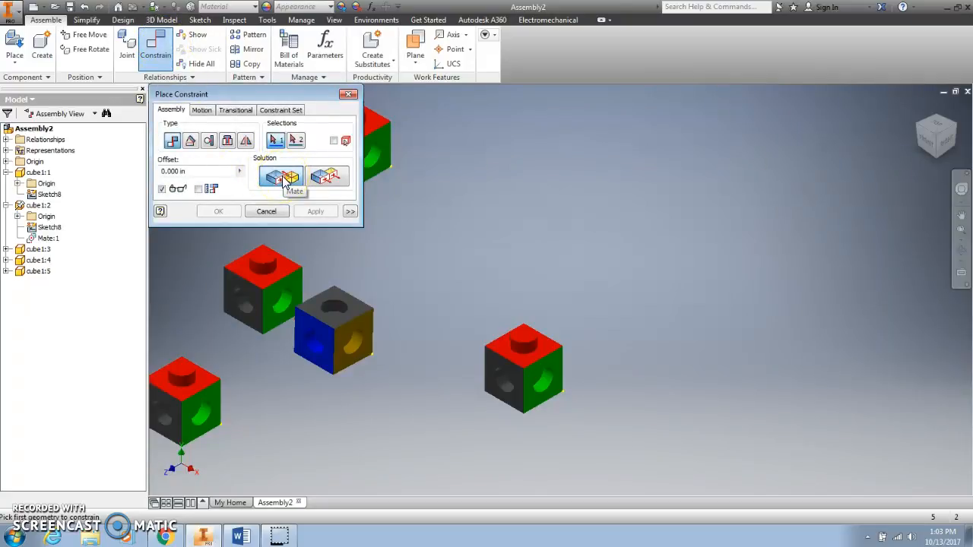
{"action": "left_click", "coordinate": [275, 296]}
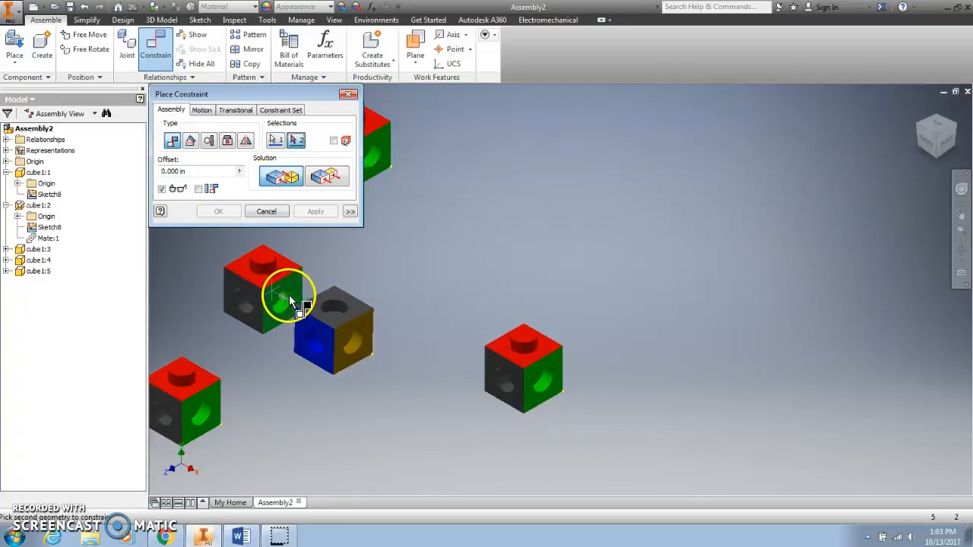
{"action": "left_click", "coordinate": [930, 130]}
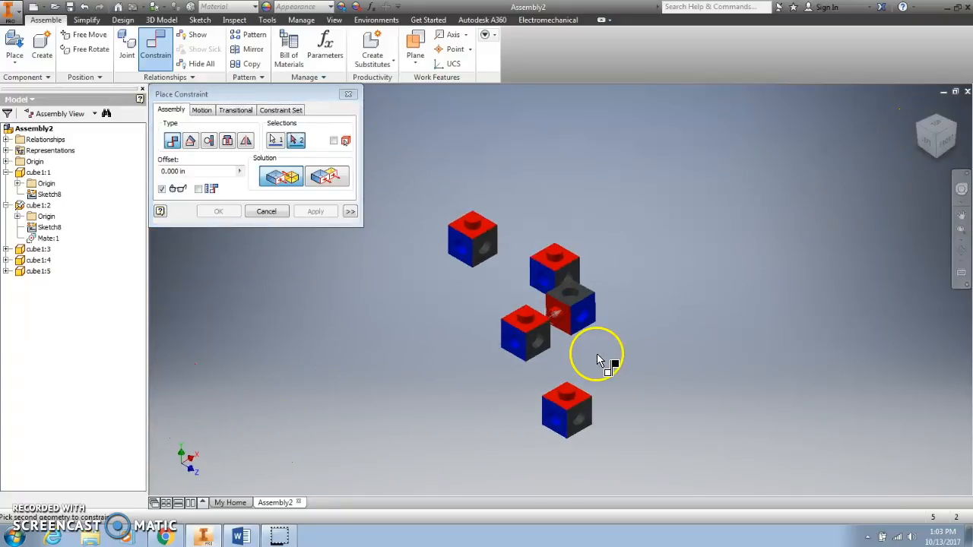
{"action": "left_click", "coordinate": [569, 315]}
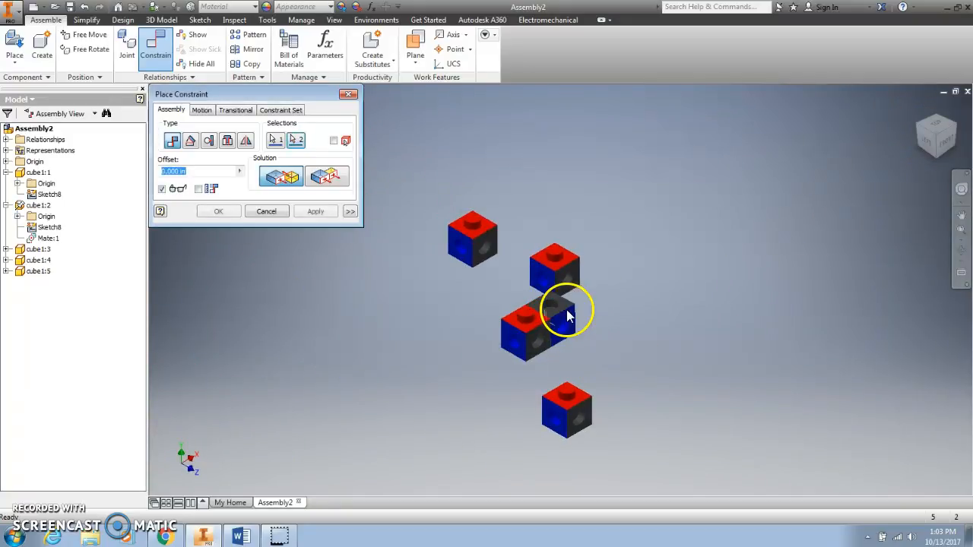
{"action": "left_click", "coordinate": [315, 212]}
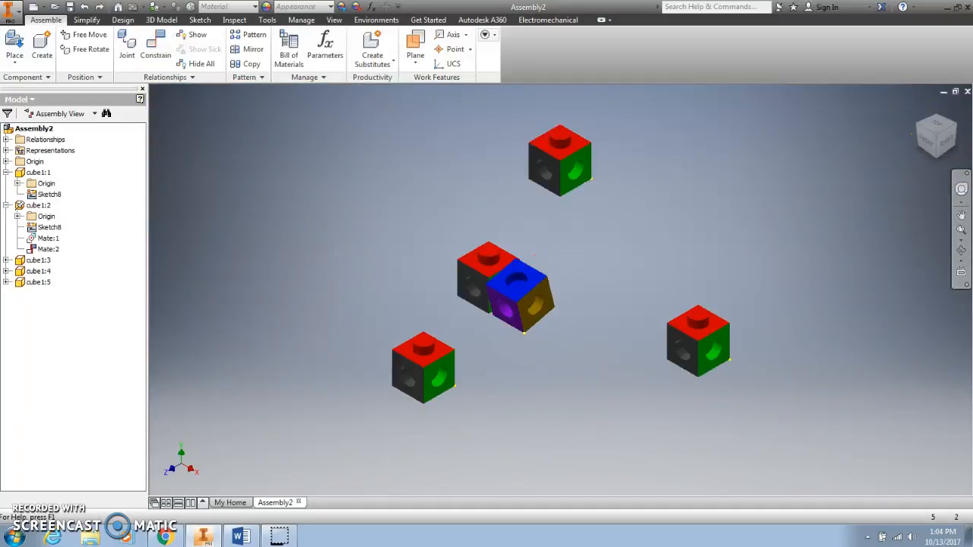
Rotate cube1:5 against the grounded cube to check which movement the two mates still allow
{"action": "mouse_move", "coordinate": [546, 292]}
{"action": "left_mouse_down"}
{"action": "mouse_move", "coordinate": [504, 289]}
{"action": "mouse_move", "coordinate": [521, 270]}
{"action": "mouse_move", "coordinate": [561, 292]}
{"action": "mouse_move", "coordinate": [515, 329]}
{"action": "mouse_move", "coordinate": [532, 279]}
{"action": "mouse_move", "coordinate": [541, 308]}
{"action": "mouse_move", "coordinate": [507, 291]}
{"action": "mouse_move", "coordinate": [552, 293]}
{"action": "left_mouse_up"}
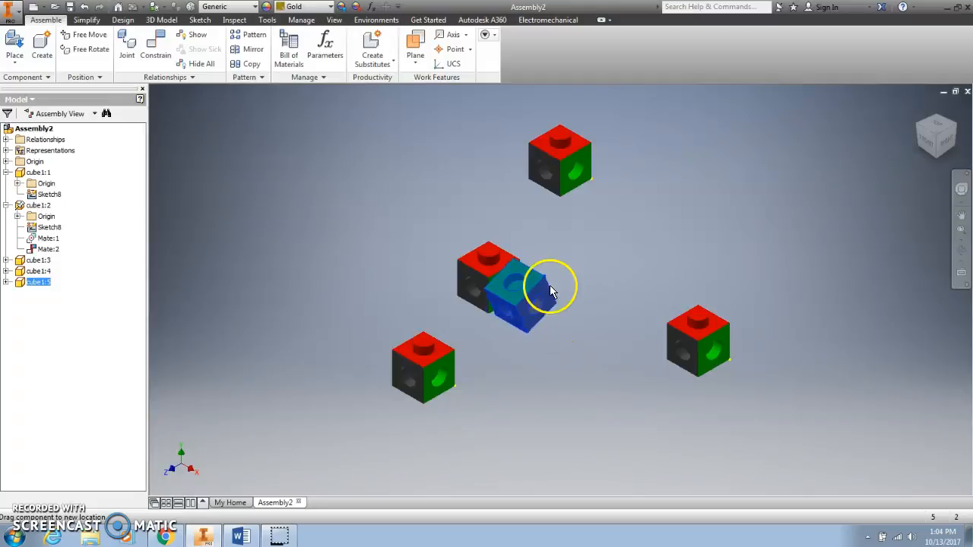
{"action": "left_click_drag", "start_coordinate": [523, 325], "coordinate": [528, 290]}
{"action": "left_click", "coordinate": [580, 246]}
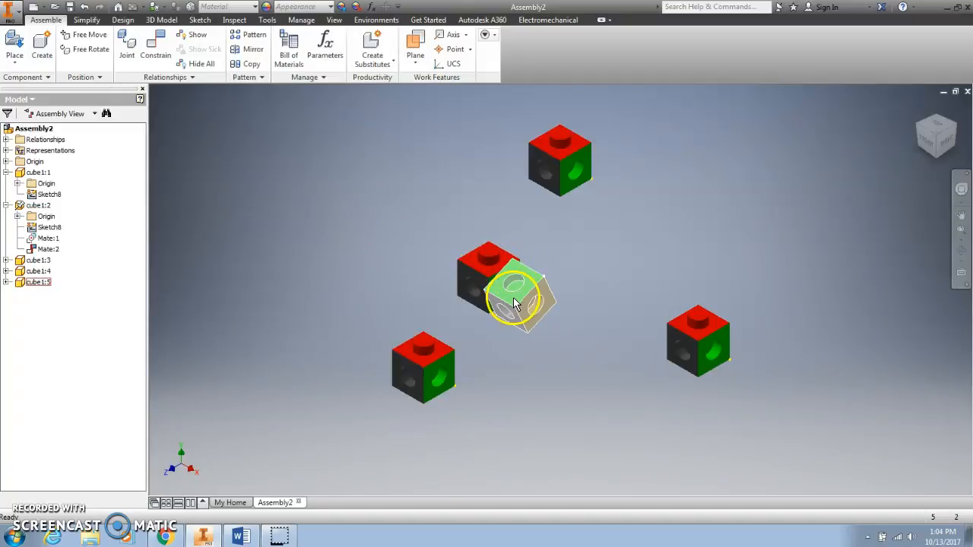
{"action": "left_click", "coordinate": [515, 278]}
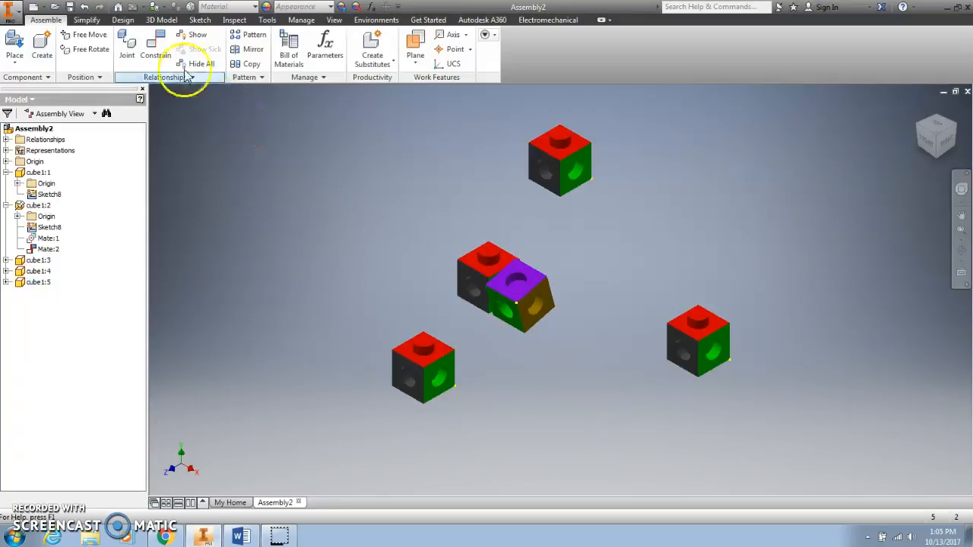
Apply a flush constraint between the purple top face of cube1:5 and the red top face of cube1:2, and end the constraint command
{"action": "left_click", "coordinate": [157, 44]}
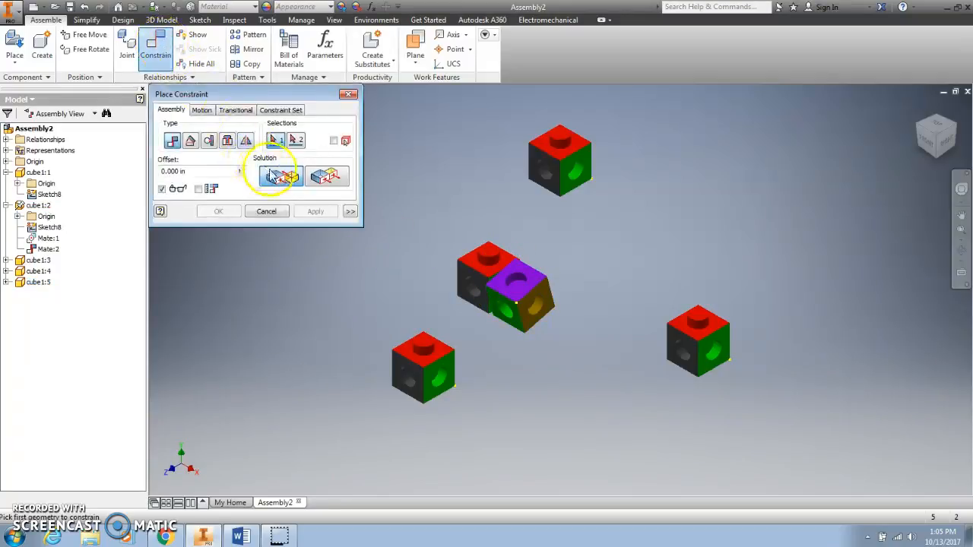
{"action": "left_click", "coordinate": [332, 185]}
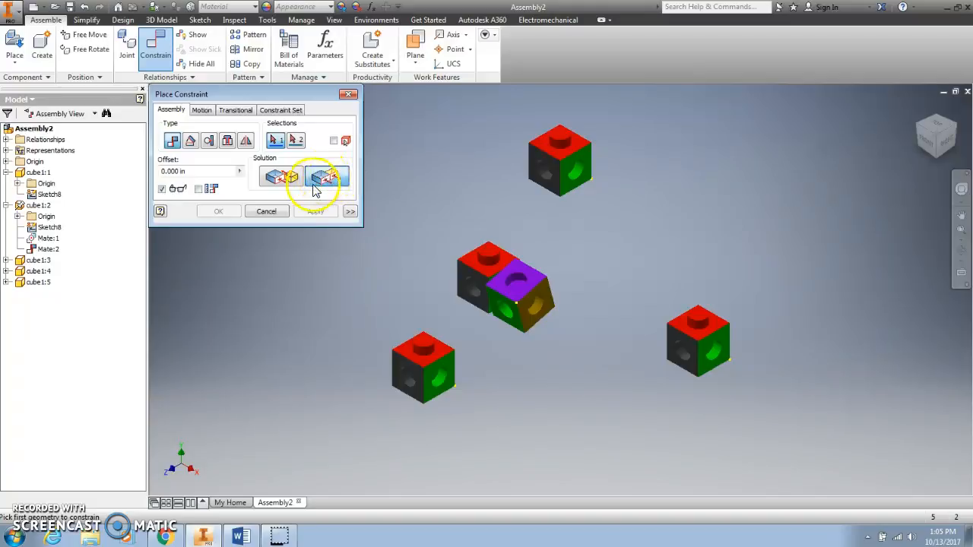
{"action": "left_click", "coordinate": [499, 286]}
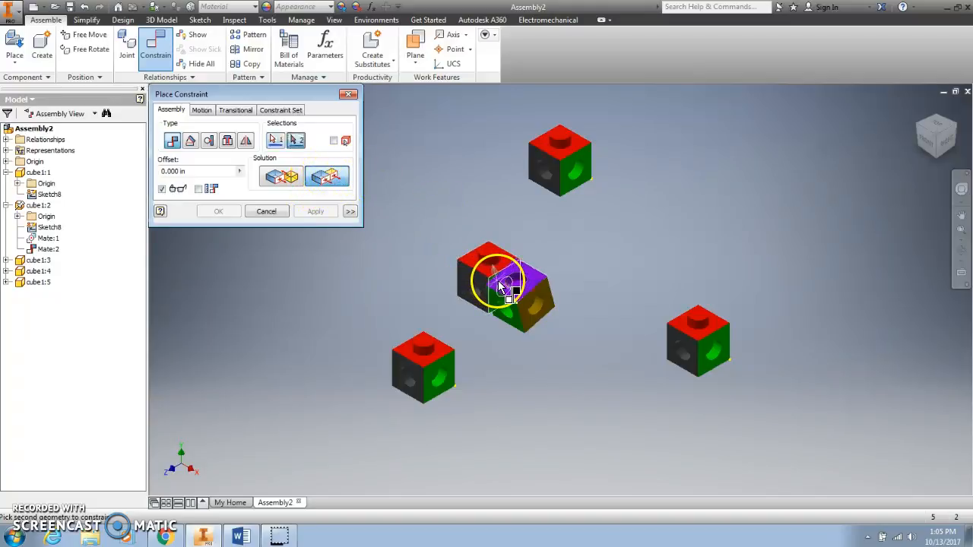
{"action": "left_click", "coordinate": [473, 263]}
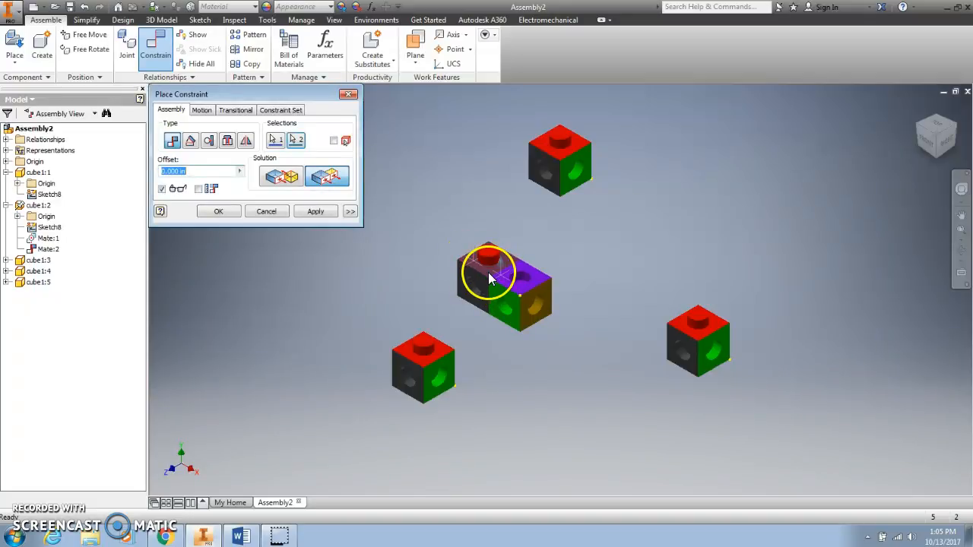
{"action": "left_click", "coordinate": [317, 213]}
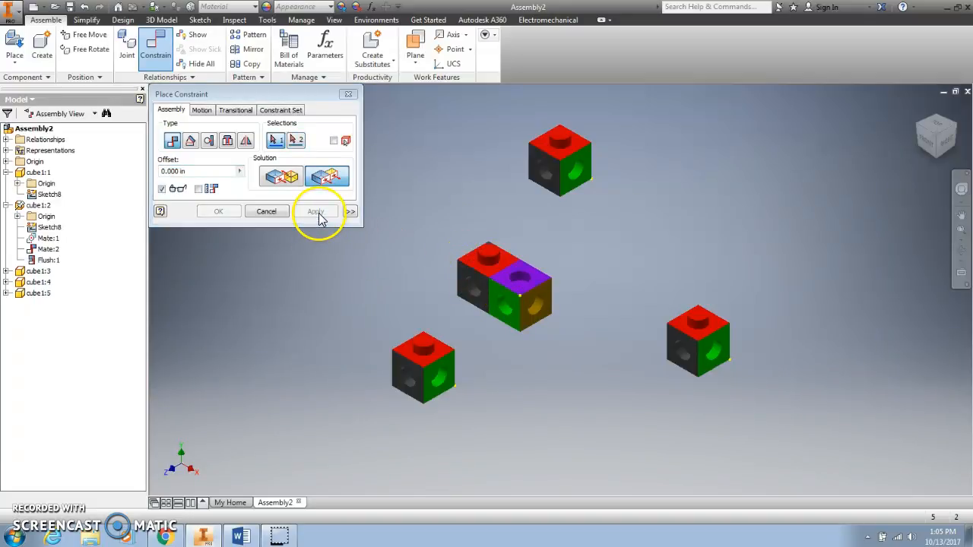
{"action": "left_click", "coordinate": [268, 213]}
Try to move the two joined cubes to check whether cube1:5 is fully constrained
{"action": "left_click", "coordinate": [511, 302]}
{"action": "left_click", "coordinate": [479, 281]}
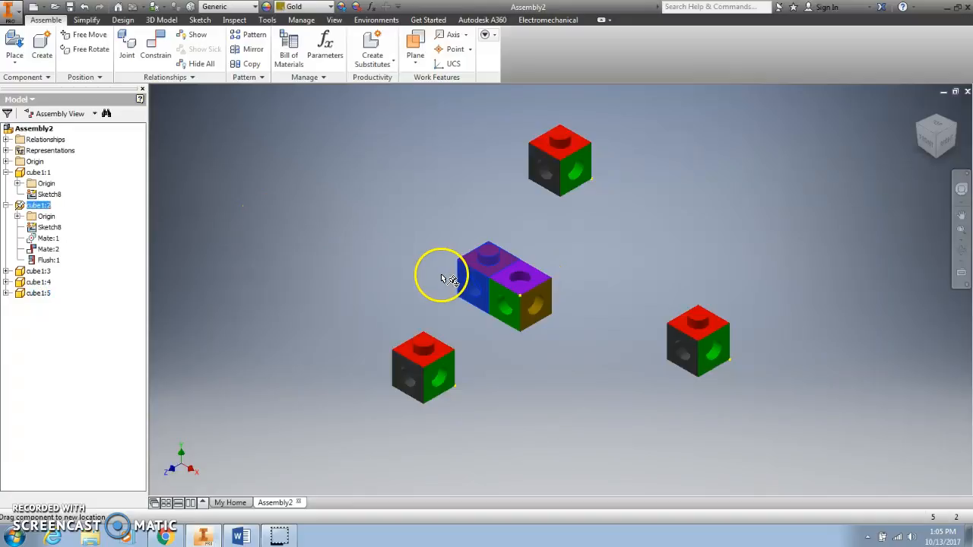
{"action": "left_click_drag", "start_coordinate": [524, 287], "coordinate": [543, 239]}
{"action": "left_click", "coordinate": [543, 239]}
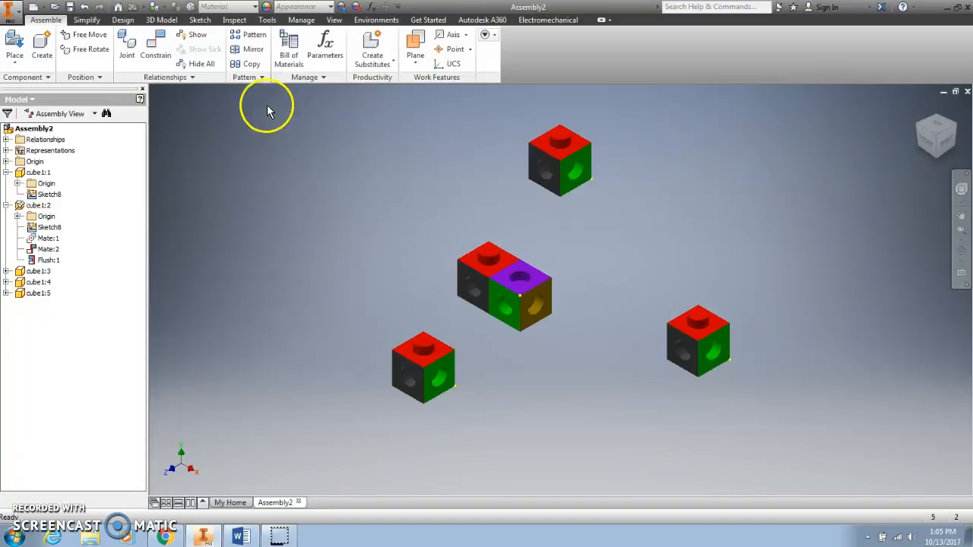
Mate the red peg's axis of cube1:4 with the hole axis in the purple face of cube1:5 at 0.000 in offset, and end the constraint command
{"action": "left_click", "coordinate": [156, 47]}
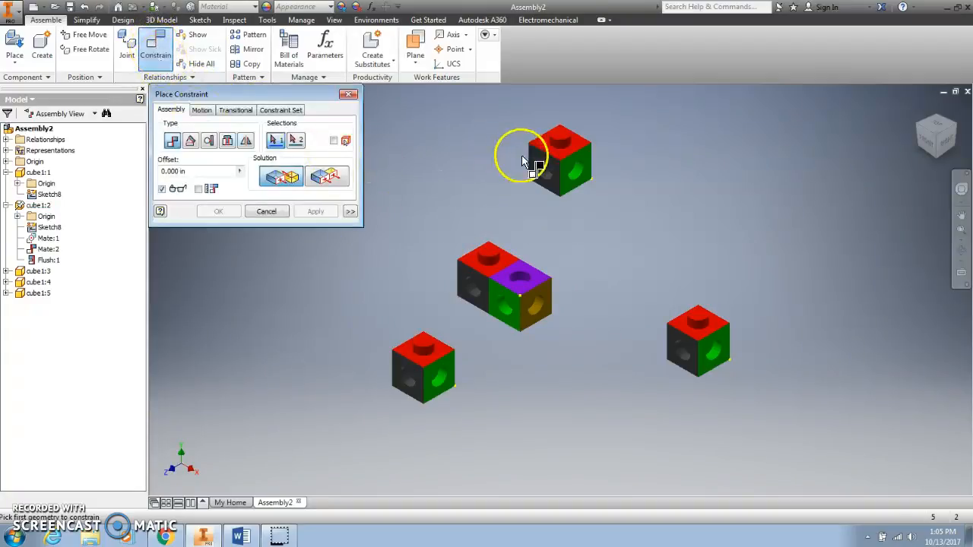
{"action": "scroll", "coordinate": [563, 149], "scroll_direction": "down", "scroll_amount": 1}
{"action": "scroll", "coordinate": [563, 149], "scroll_direction": "up", "scroll_amount": 2}
{"action": "left_click", "coordinate": [562, 147]}
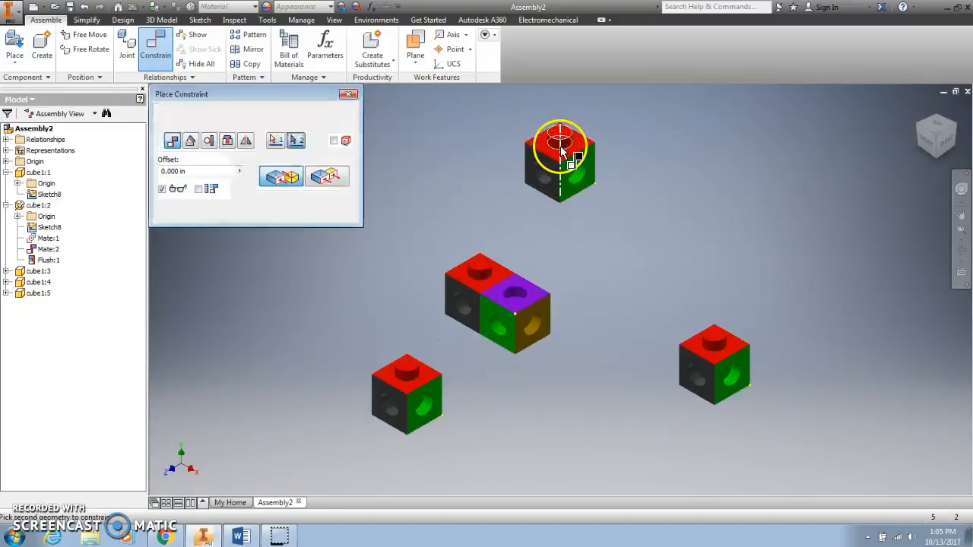
{"action": "left_click", "coordinate": [515, 297]}
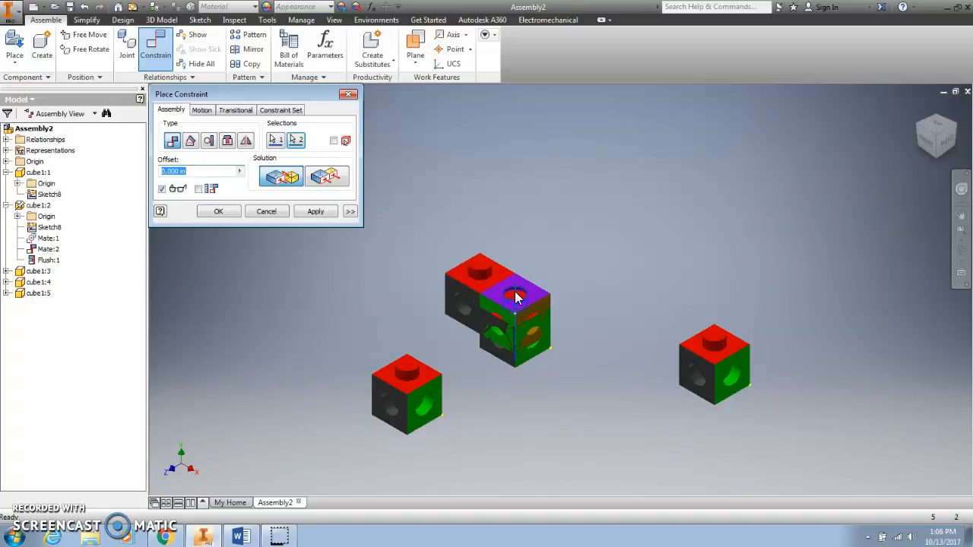
{"action": "left_click", "coordinate": [318, 213]}
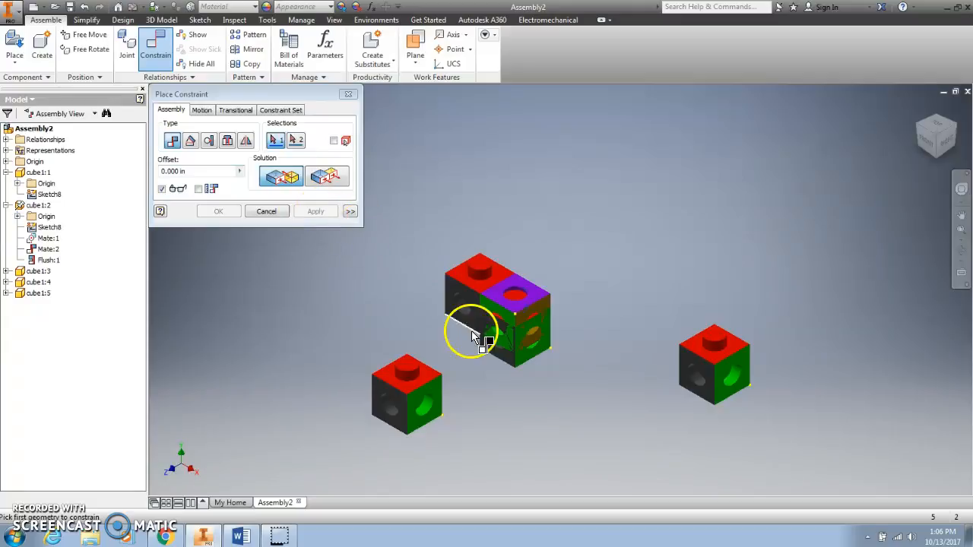
{"action": "left_click", "coordinate": [268, 212]}
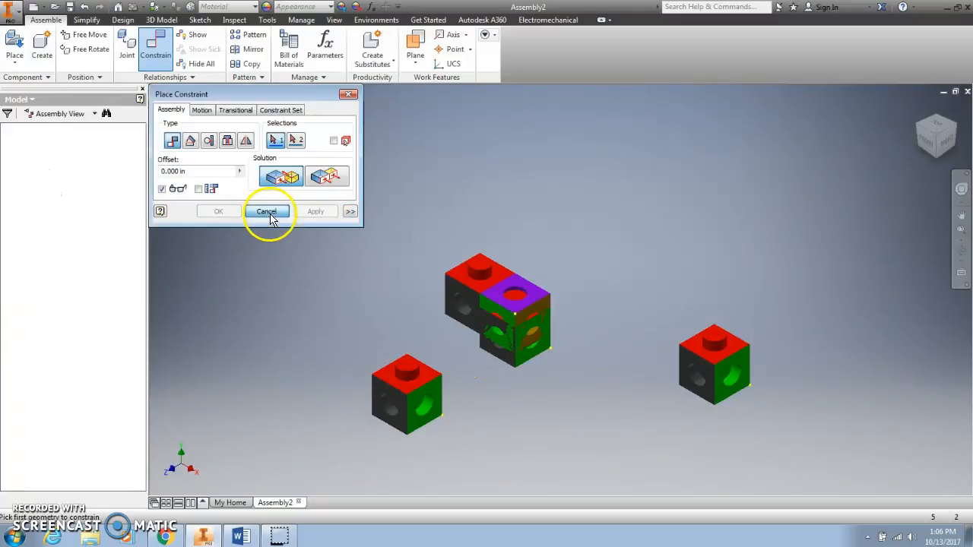
Move cube1:4 up along the shared axis until it stands clear above cube1:5
{"action": "left_click", "coordinate": [515, 363]}
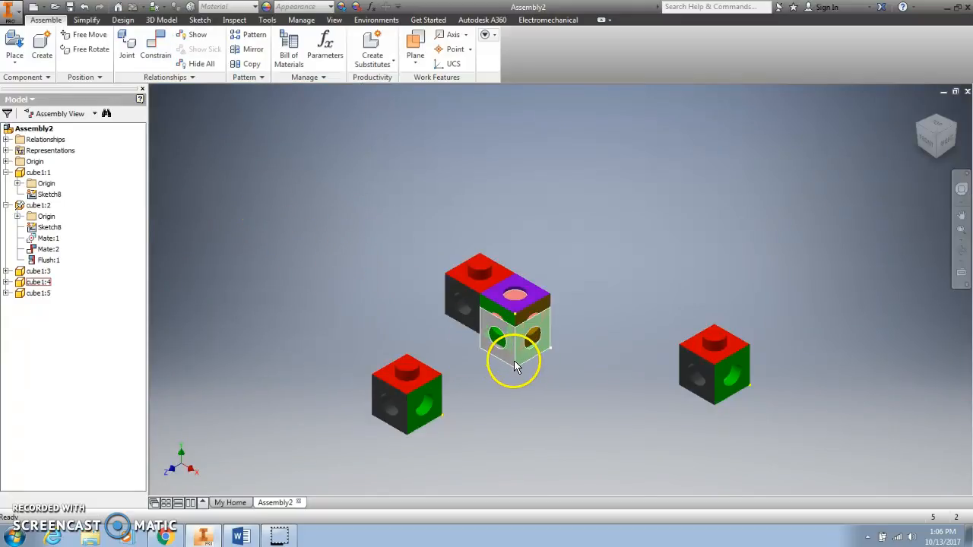
{"action": "left_click", "coordinate": [448, 346]}
{"action": "left_click_drag", "start_coordinate": [510, 356], "coordinate": [529, 169]}
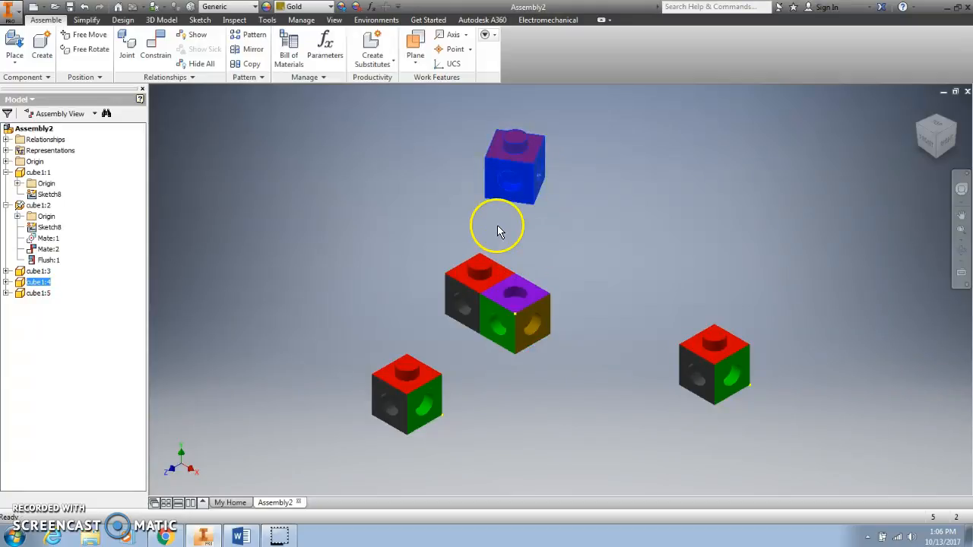
{"action": "left_click", "coordinate": [158, 53]}
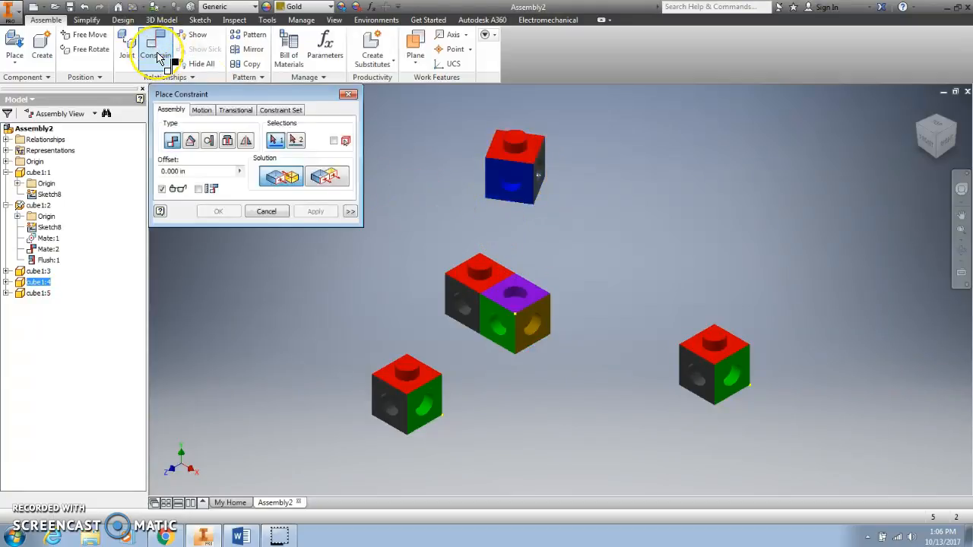
{"action": "left_click", "coordinate": [522, 164]}
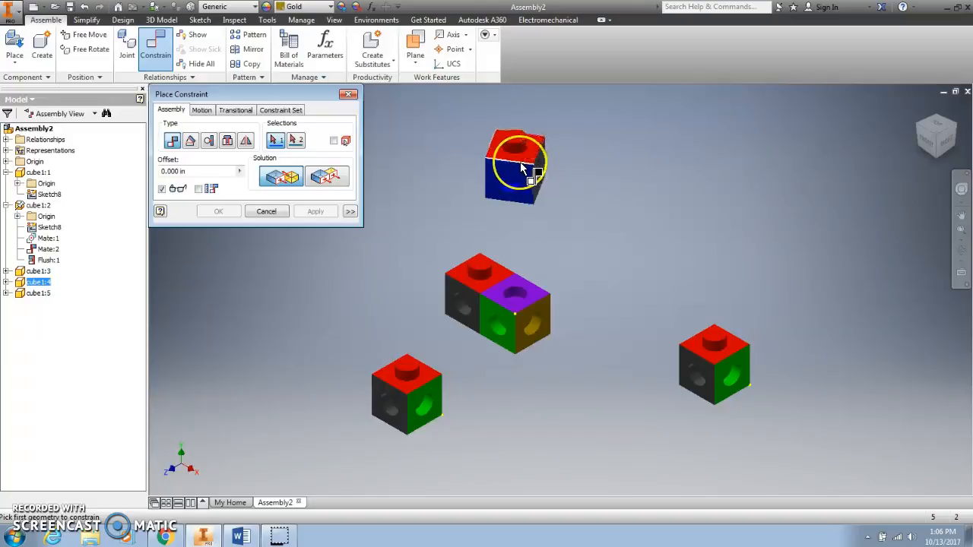
{"action": "left_click", "coordinate": [506, 299]}
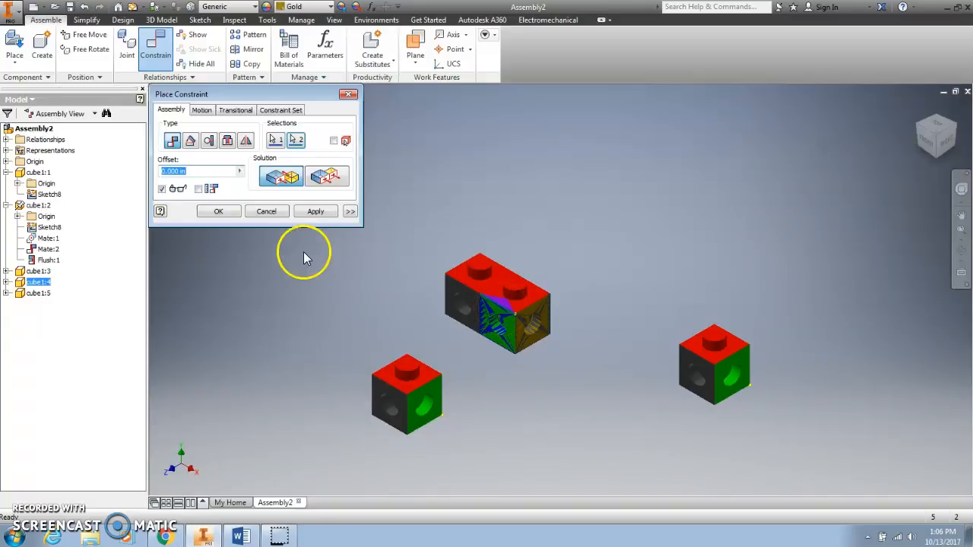
{"action": "left_click", "coordinate": [267, 212]}
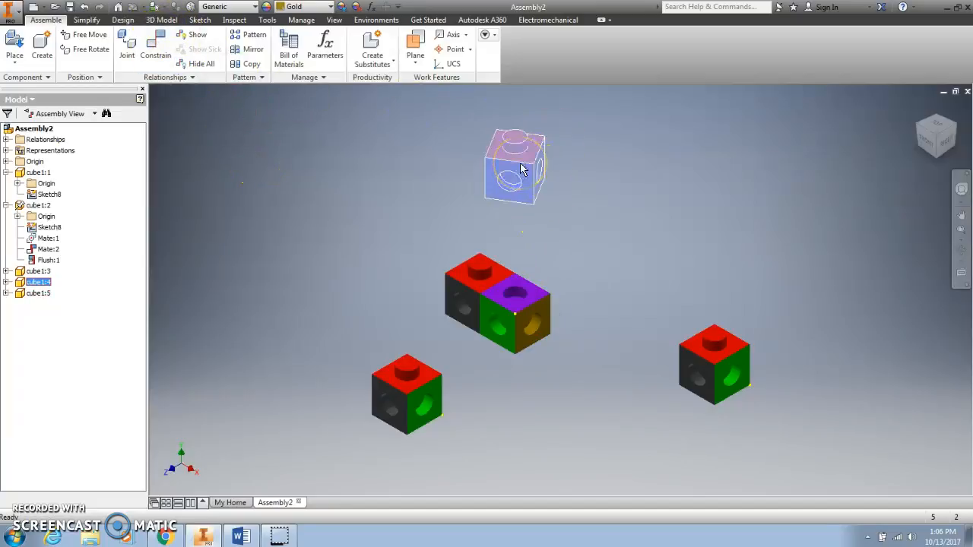
Turn cube1:4 over with Free Rotate so its red peg points down toward the purple face of cube1:5
{"action": "left_click_drag", "start_coordinate": [531, 169], "coordinate": [524, 195]}
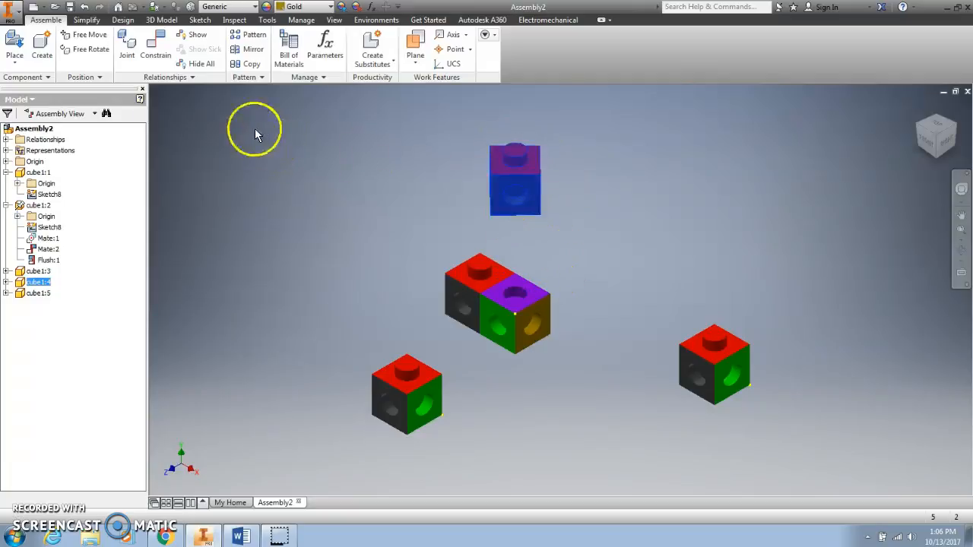
{"action": "left_click", "coordinate": [93, 50]}
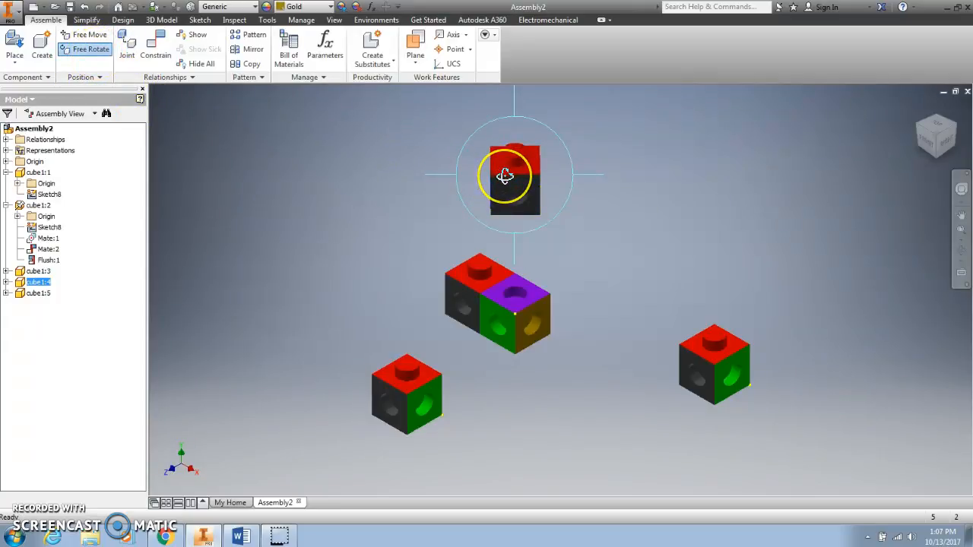
{"action": "left_click_drag", "start_coordinate": [503, 172], "coordinate": [338, 166]}
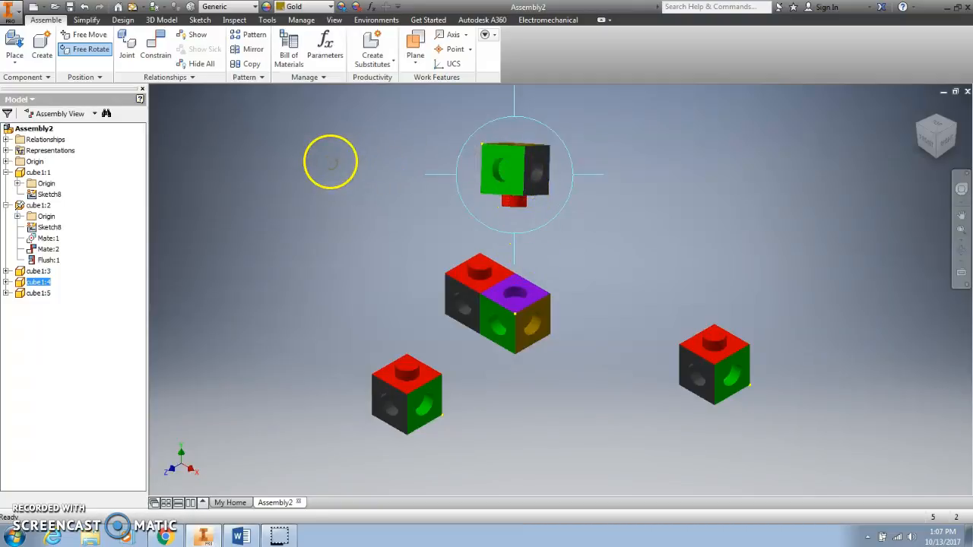
{"action": "key", "text": "Escape"}
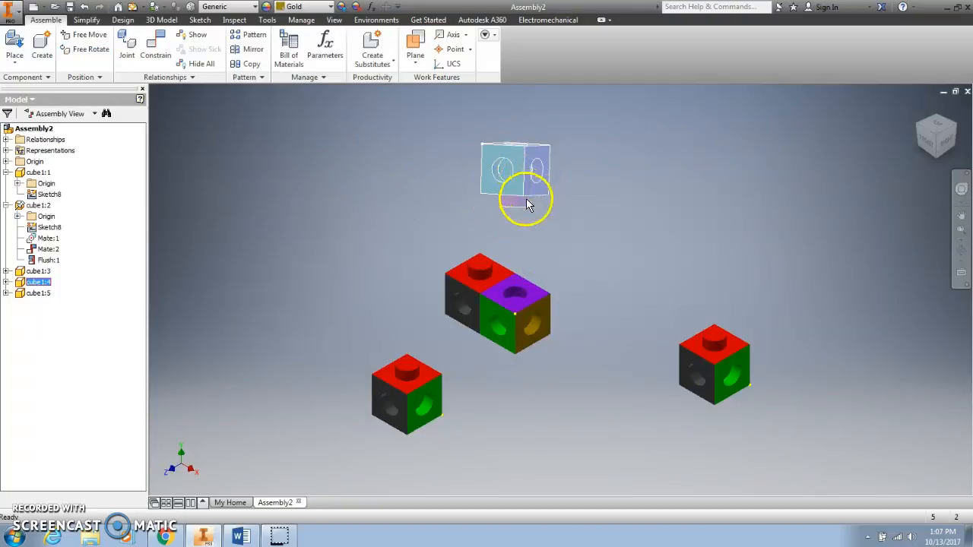
{"action": "left_click", "coordinate": [157, 47]}
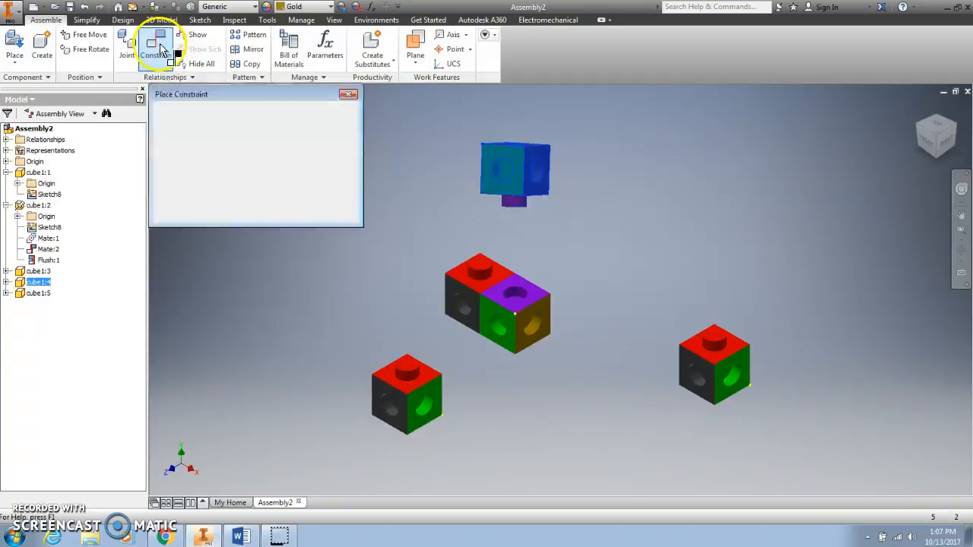
{"action": "left_click", "coordinate": [505, 200]}
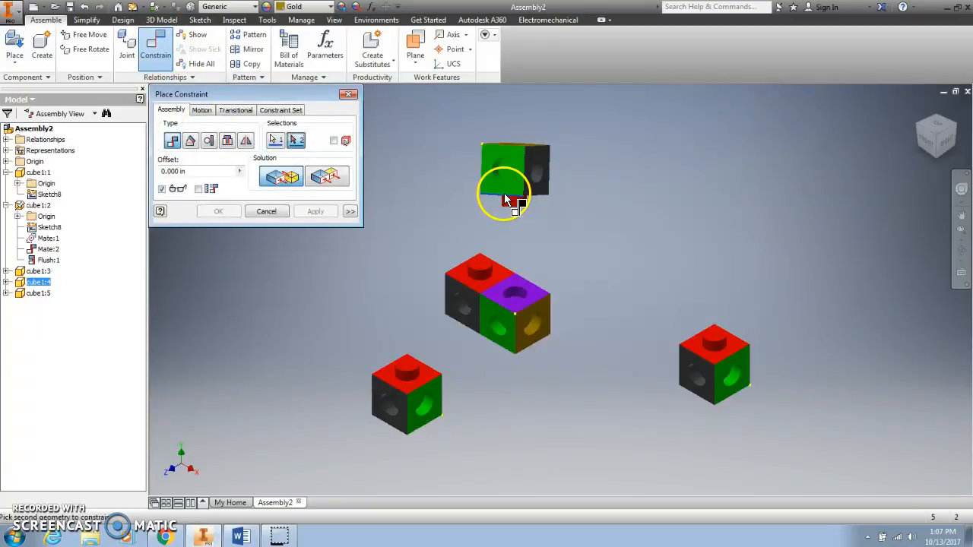
{"action": "left_click", "coordinate": [505, 310]}
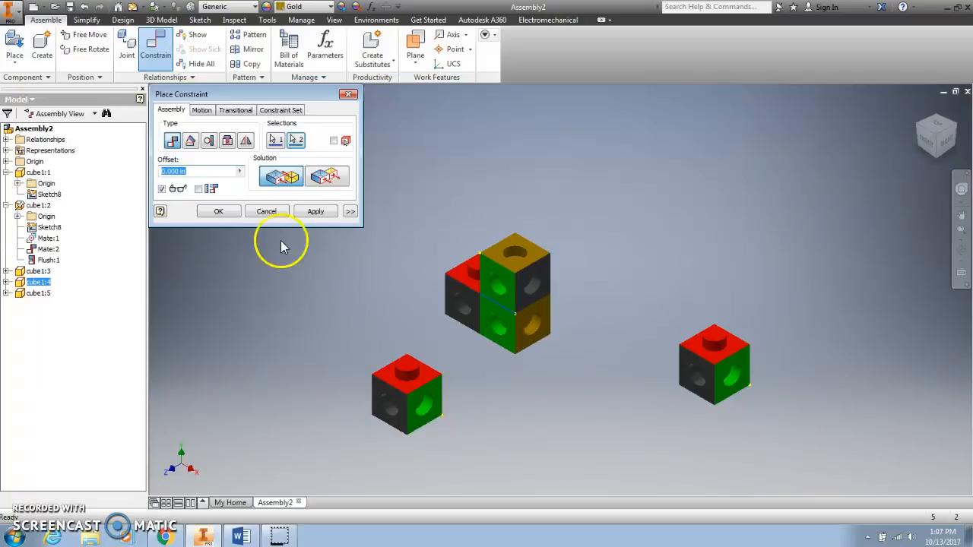
{"action": "left_click", "coordinate": [267, 213]}
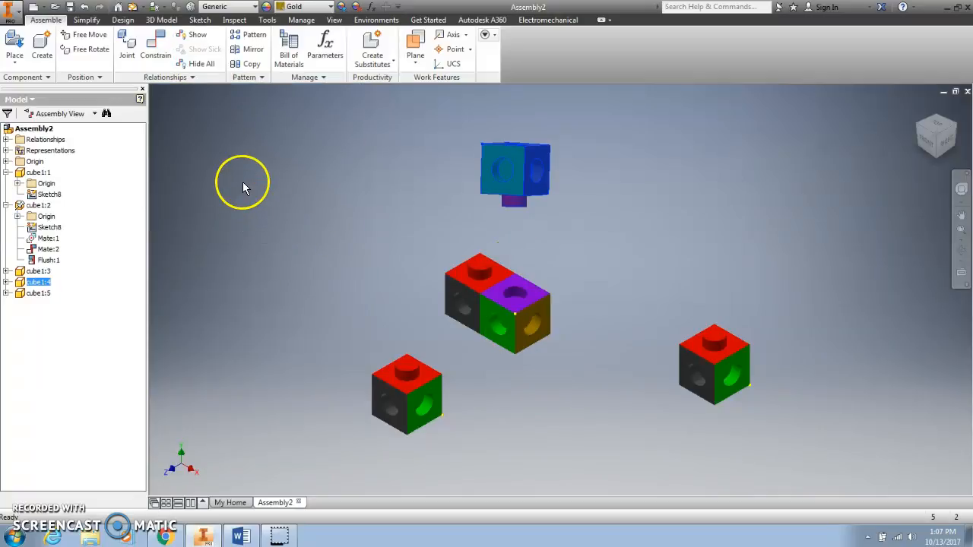
Mate the peg-side edge of cube1:4's dark gray face with the purple-green edge of cube1:5 at 0.000 in offset
{"action": "left_click", "coordinate": [160, 51]}
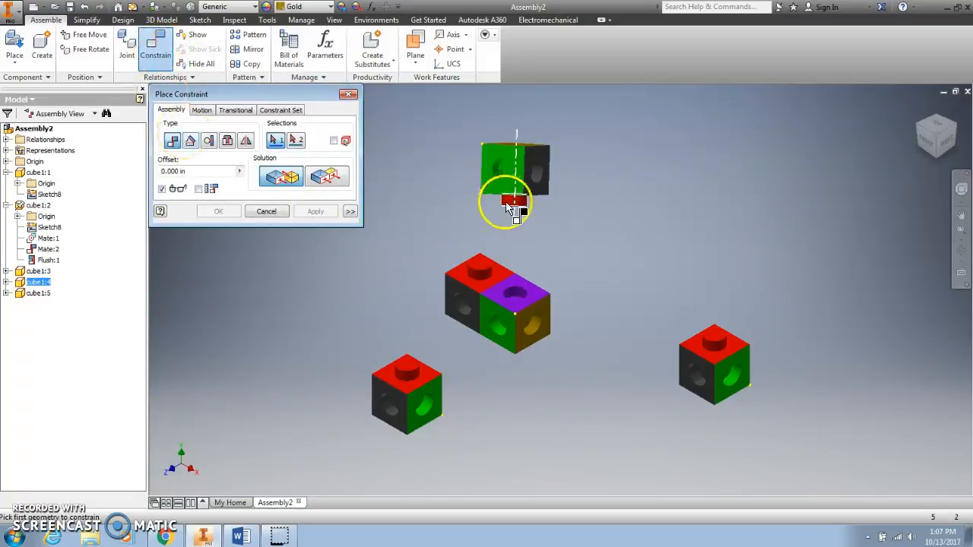
{"action": "left_click", "coordinate": [532, 199]}
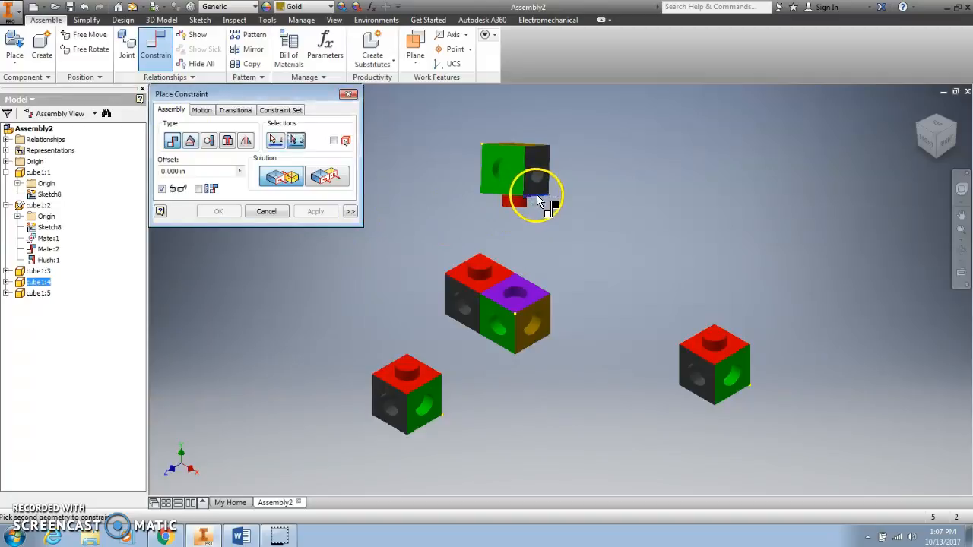
{"action": "left_click", "coordinate": [499, 308]}
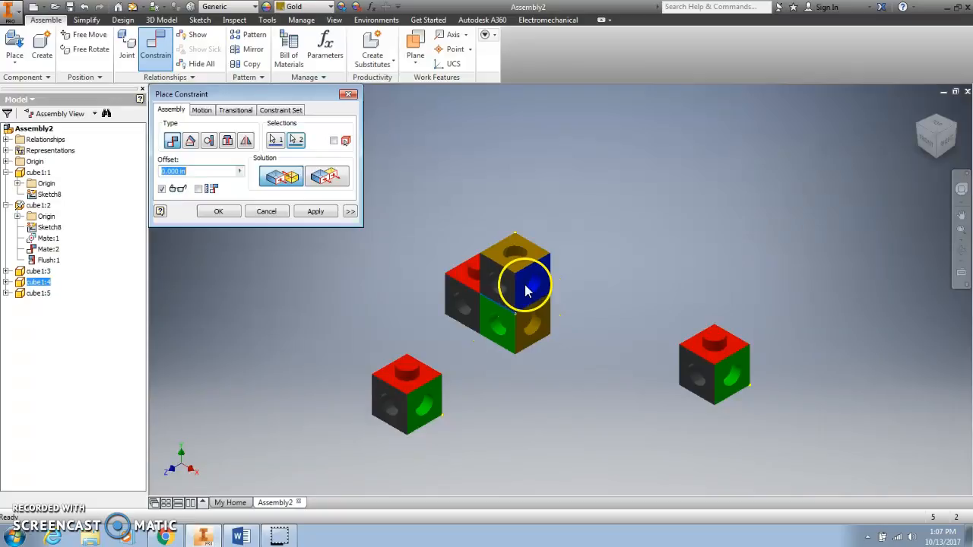
{"action": "left_click", "coordinate": [316, 211]}
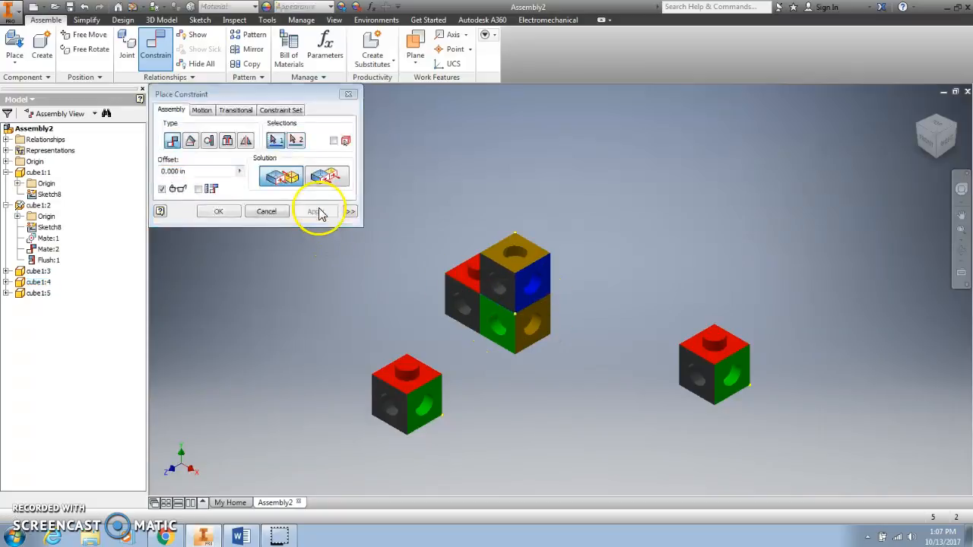
Mate the red peg's axis of cube1:3 with the hole axis in the brown face of cube1:5 at 0.000 in offset, and end the command
{"action": "left_click", "coordinate": [957, 151]}
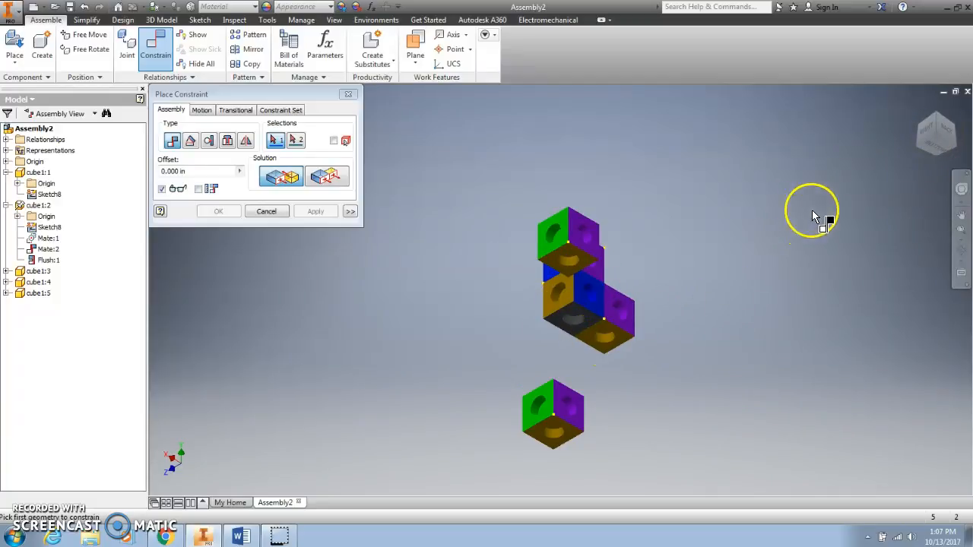
{"action": "left_click", "coordinate": [922, 150]}
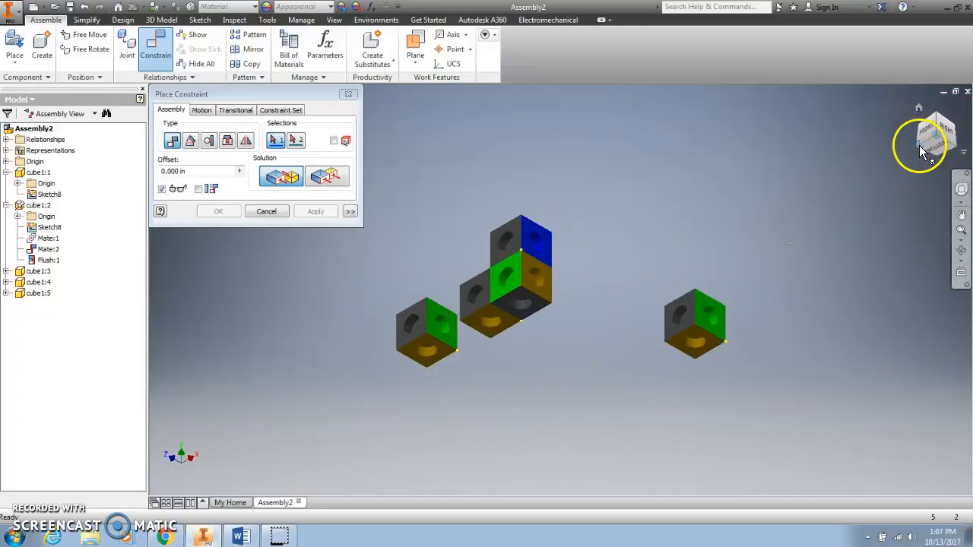
{"action": "left_click", "coordinate": [937, 119]}
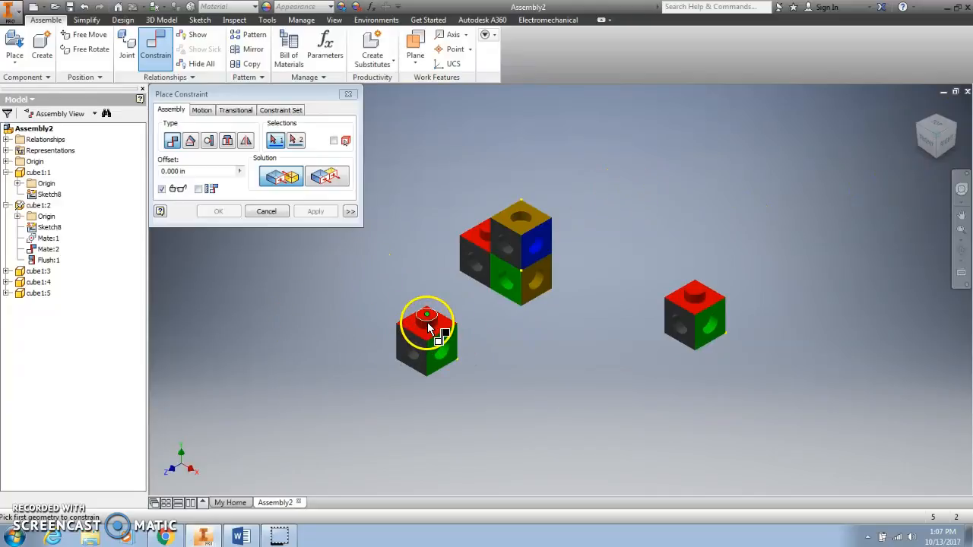
{"action": "scroll", "coordinate": [430, 328], "scroll_direction": "up", "scroll_amount": 2}
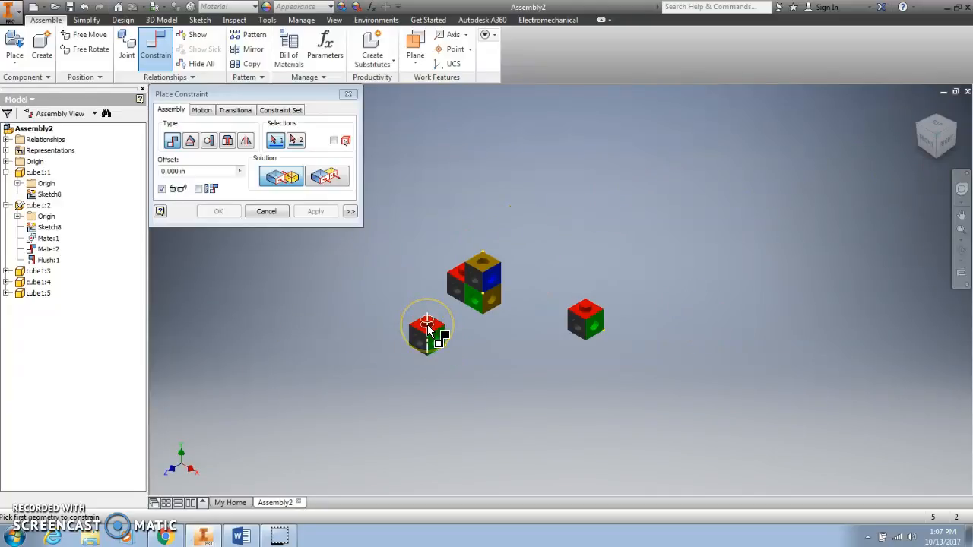
{"action": "left_click", "coordinate": [428, 328]}
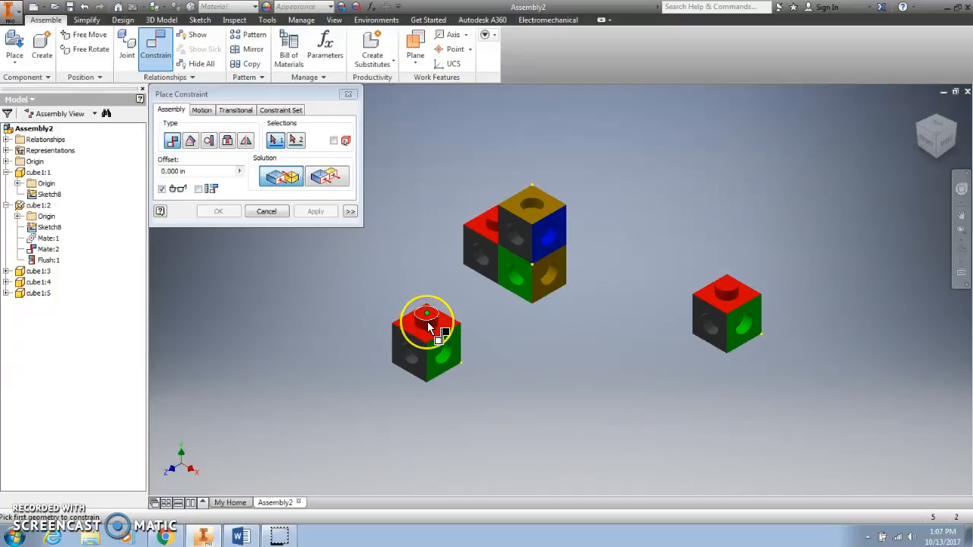
{"action": "scroll", "coordinate": [428, 328], "scroll_direction": "up", "scroll_amount": 2}
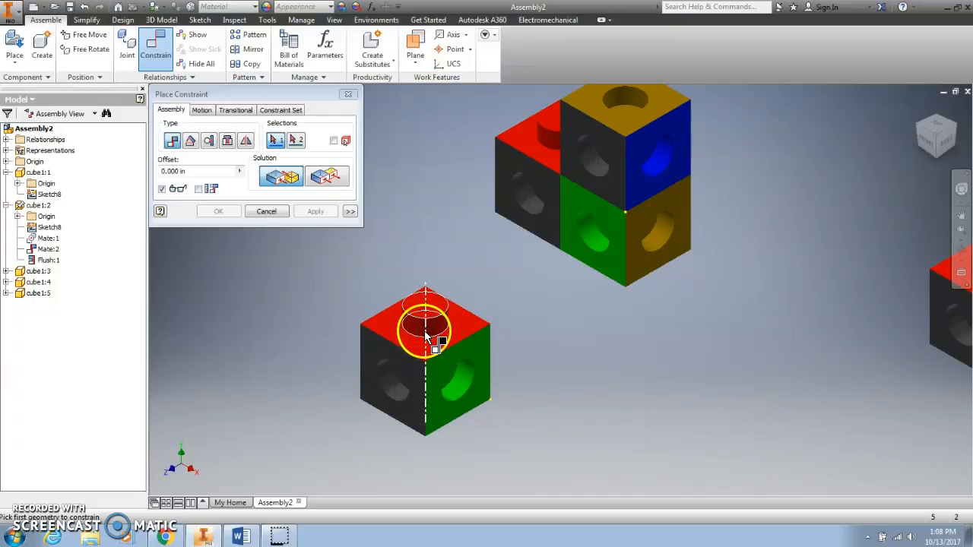
{"action": "left_click", "coordinate": [426, 336]}
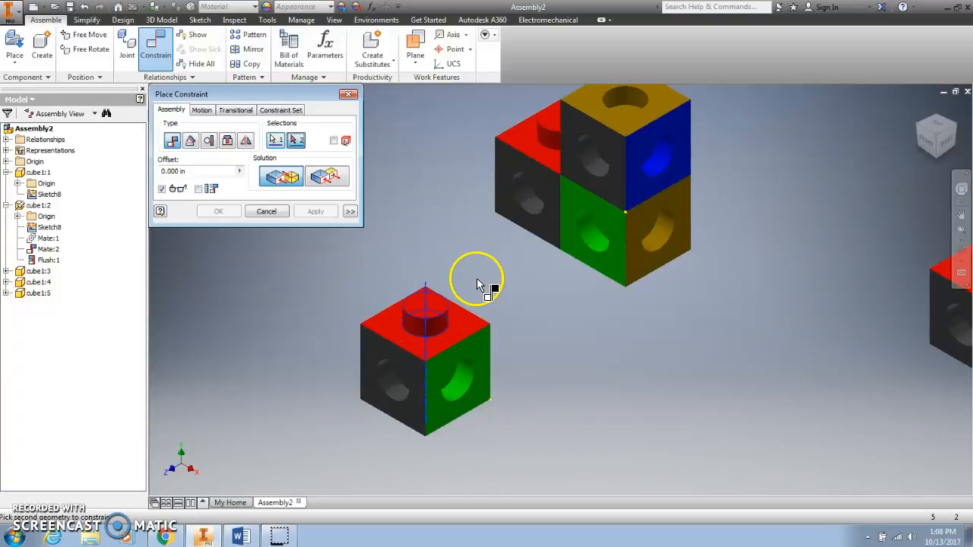
{"action": "scroll", "coordinate": [495, 278], "scroll_direction": "down", "scroll_amount": 2}
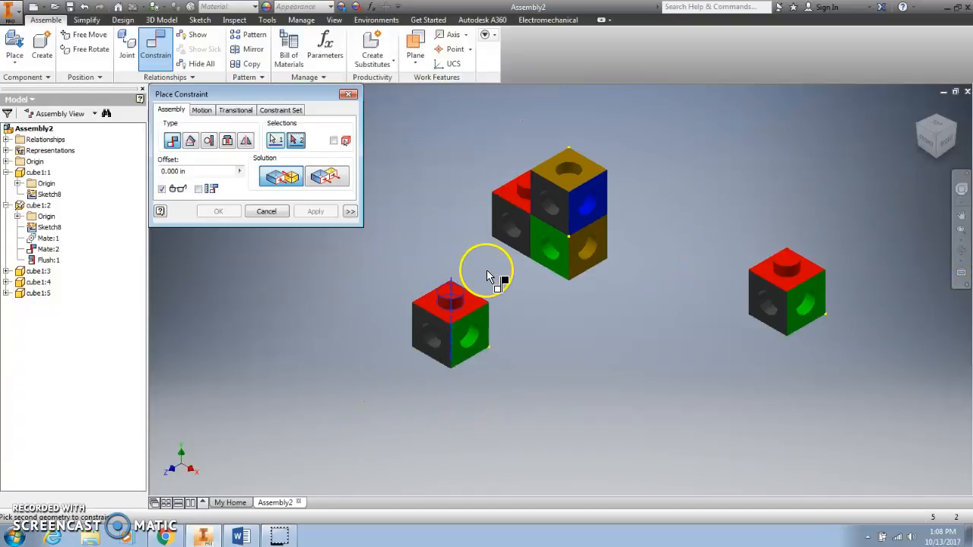
{"action": "left_click", "coordinate": [591, 254]}
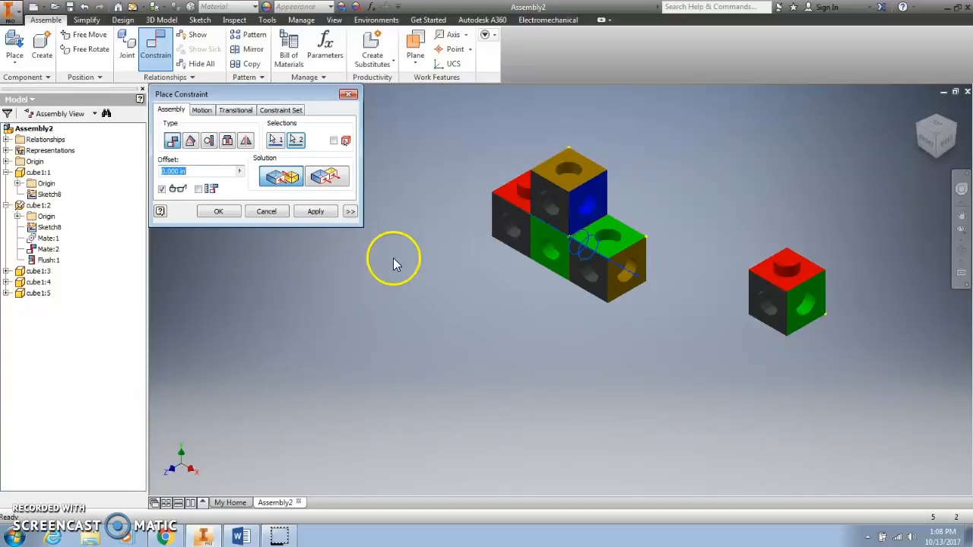
{"action": "left_click", "coordinate": [316, 211]}
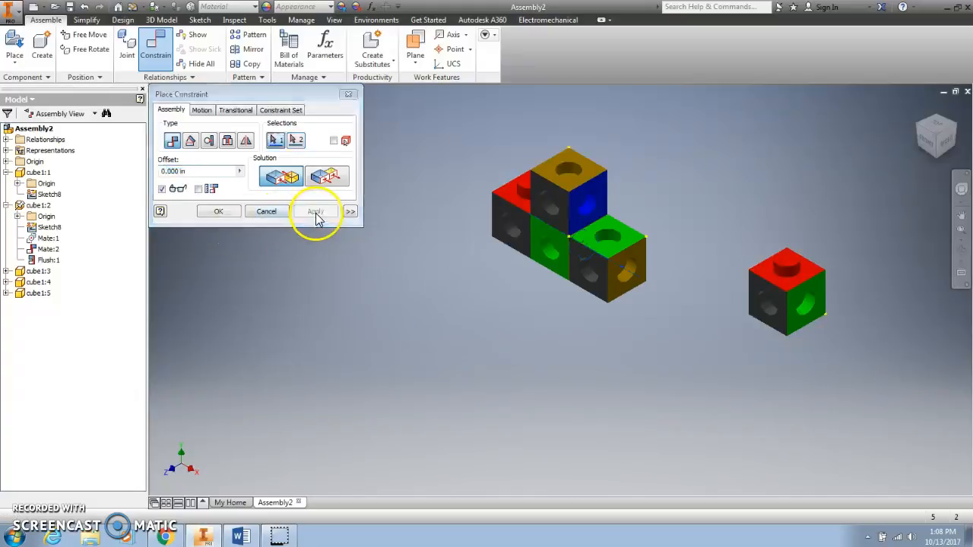
{"action": "left_click", "coordinate": [268, 213]}
Pull cube1:3 away from the stack along the shared hole axis and try to move cube1:4 to check its constraints
{"action": "left_click_drag", "start_coordinate": [614, 267], "coordinate": [647, 341]}
{"action": "left_click", "coordinate": [585, 189]}
{"action": "left_click_drag", "start_coordinate": [585, 189], "coordinate": [608, 186]}
{"action": "left_click", "coordinate": [567, 249]}
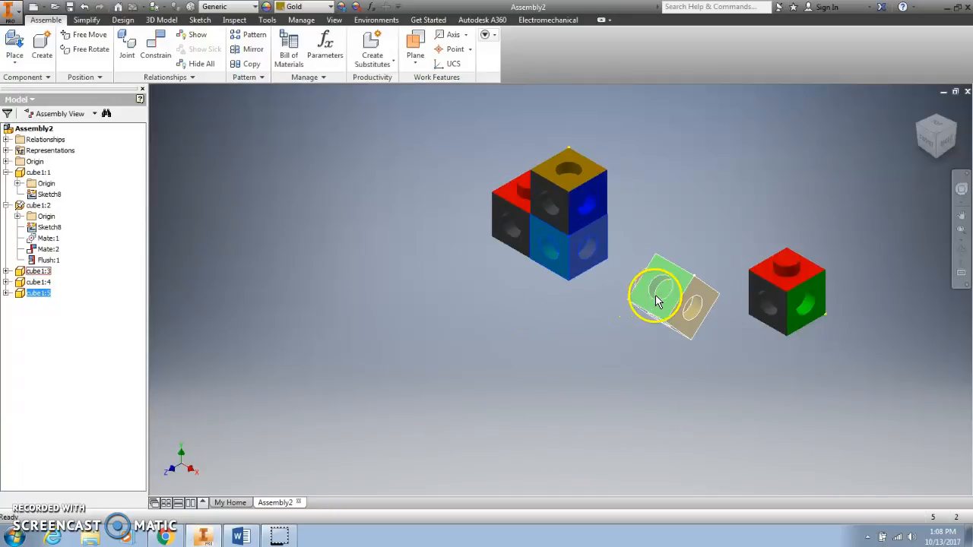
Mate the red peg-side face of cube1:3 with the brown face of cube1:5 at 0.000 in offset, and end the command
{"action": "left_click", "coordinate": [158, 50]}
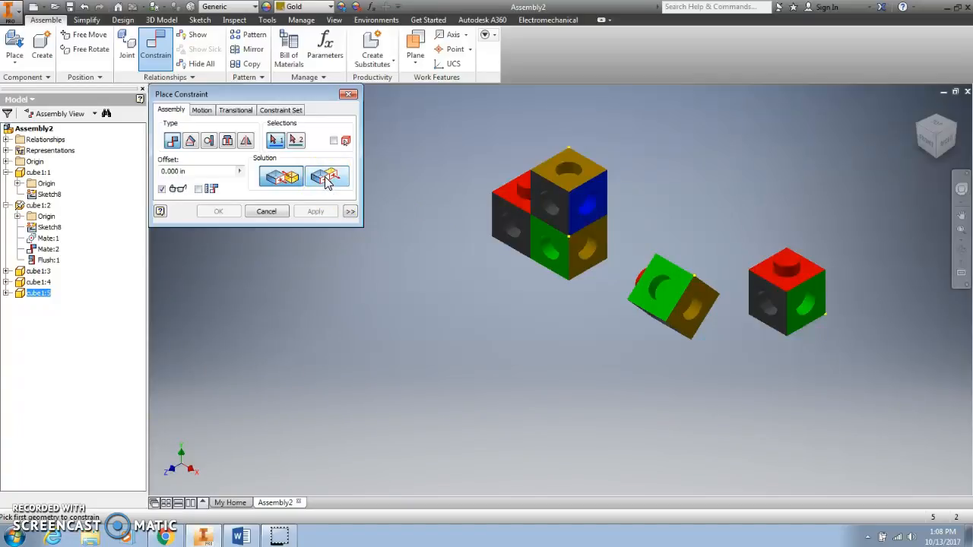
{"action": "left_click", "coordinate": [580, 245]}
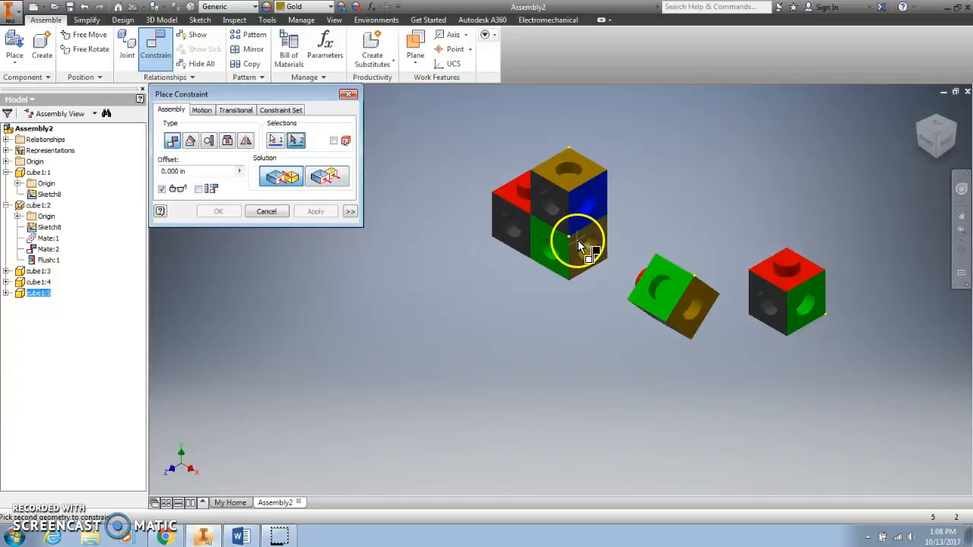
{"action": "left_click", "coordinate": [920, 133]}
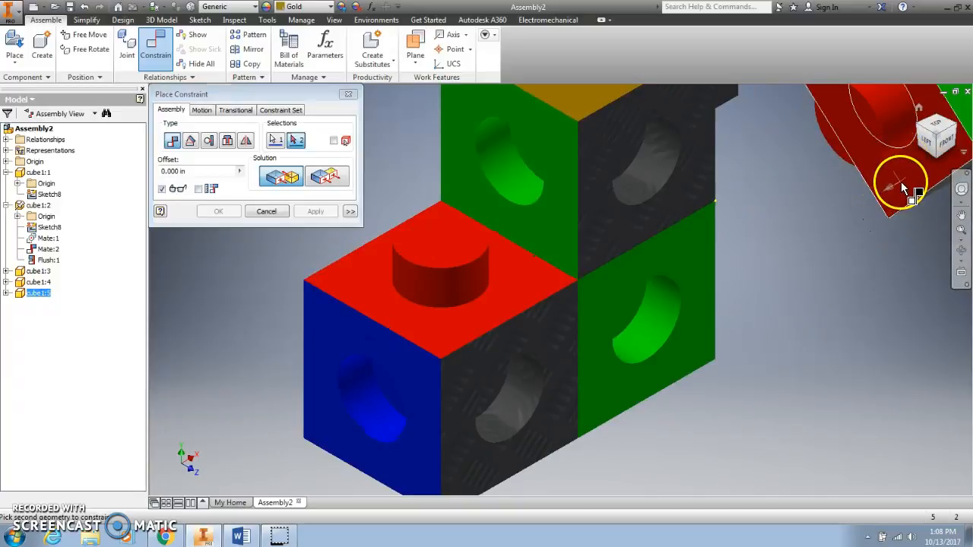
{"action": "left_click", "coordinate": [903, 180]}
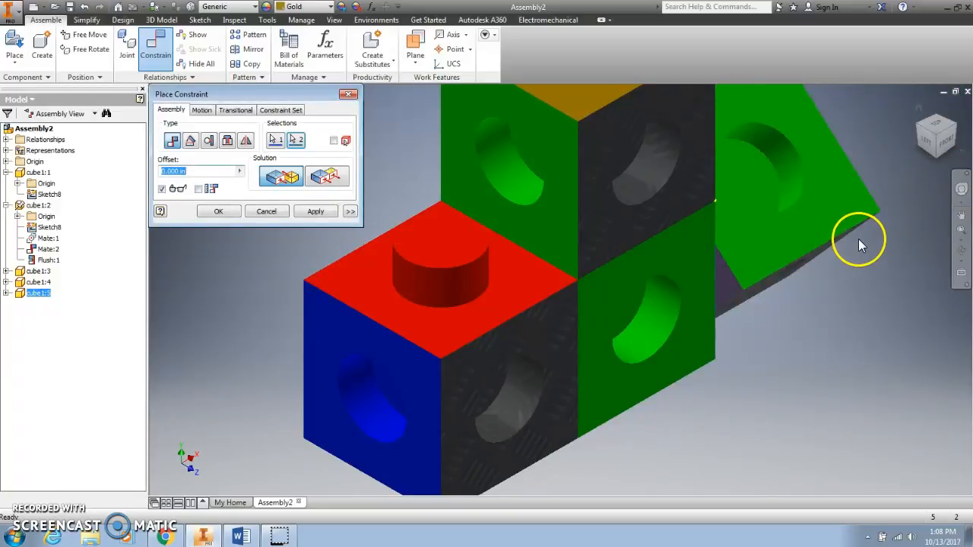
{"action": "left_click", "coordinate": [326, 216]}
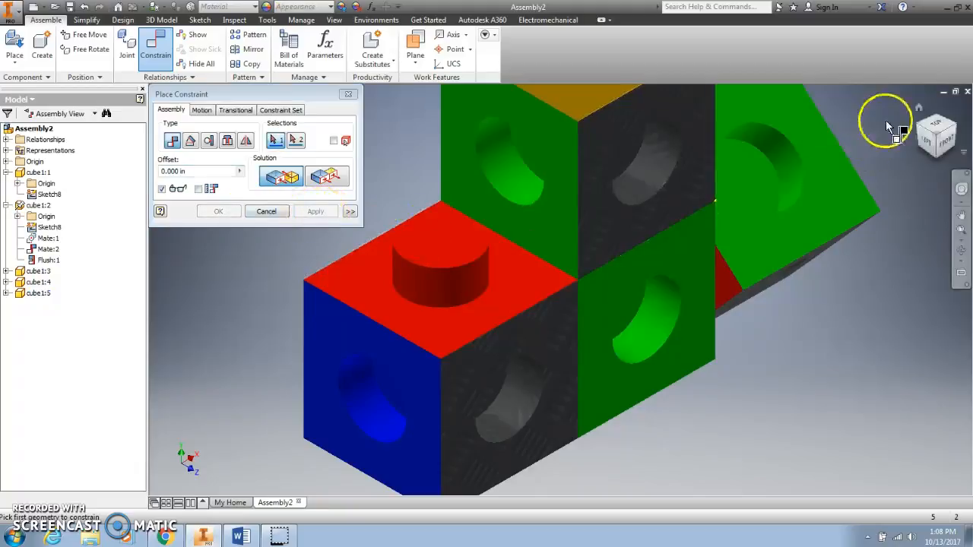
{"action": "left_click", "coordinate": [917, 108]}
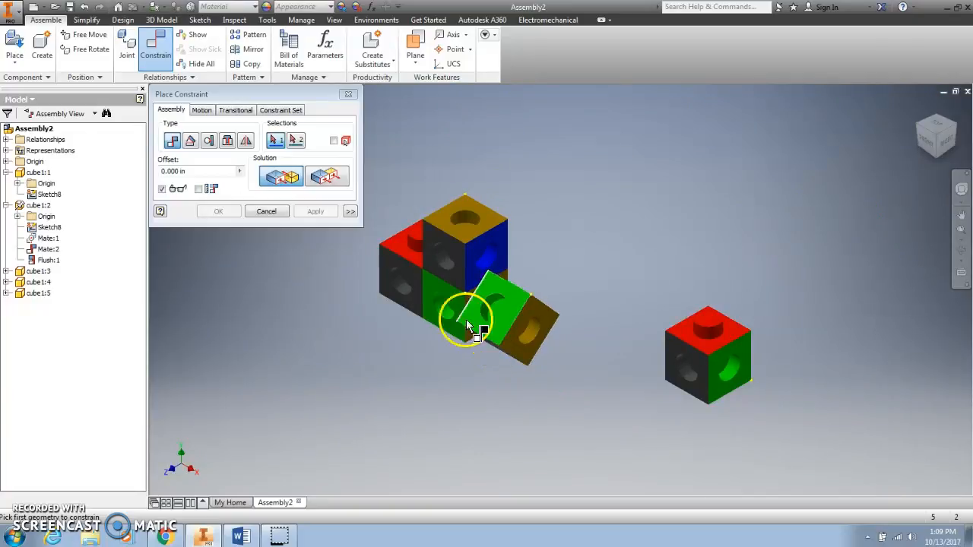
{"action": "left_click", "coordinate": [267, 211]}
Swing cube1:3 level with the stack and flush its dark gray face with the green face of cube1:5 at 0.000 in offset
{"action": "left_click", "coordinate": [487, 321]}
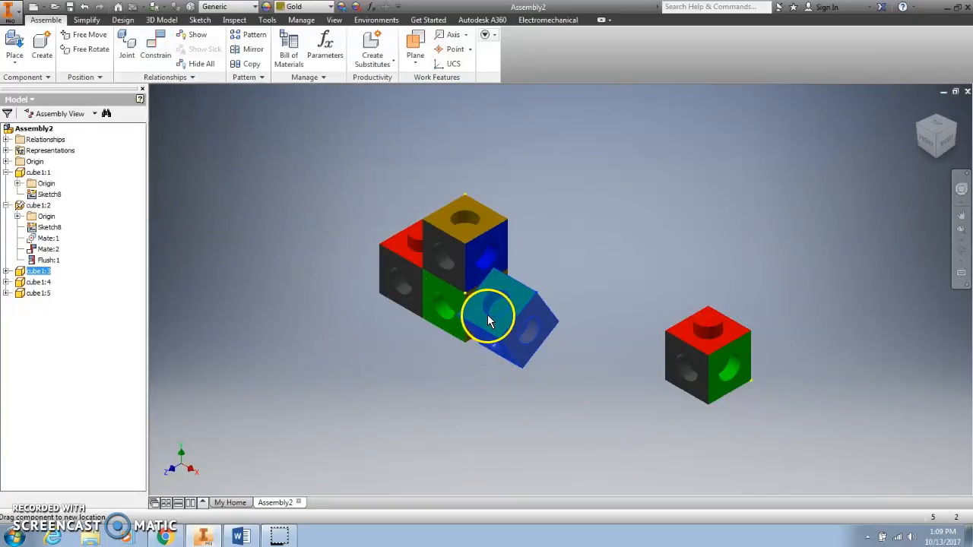
{"action": "left_click", "coordinate": [154, 49]}
{"action": "left_click", "coordinate": [329, 179]}
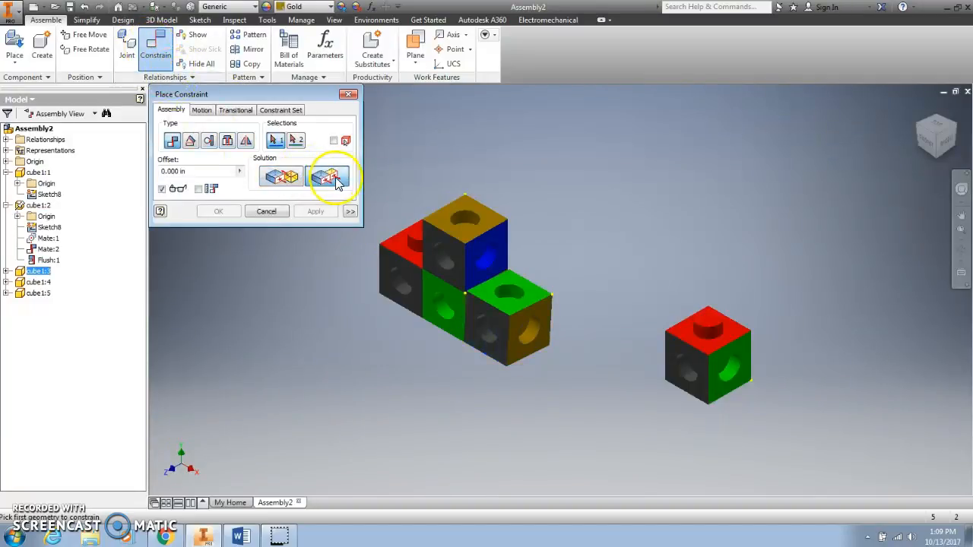
{"action": "left_click", "coordinate": [448, 295]}
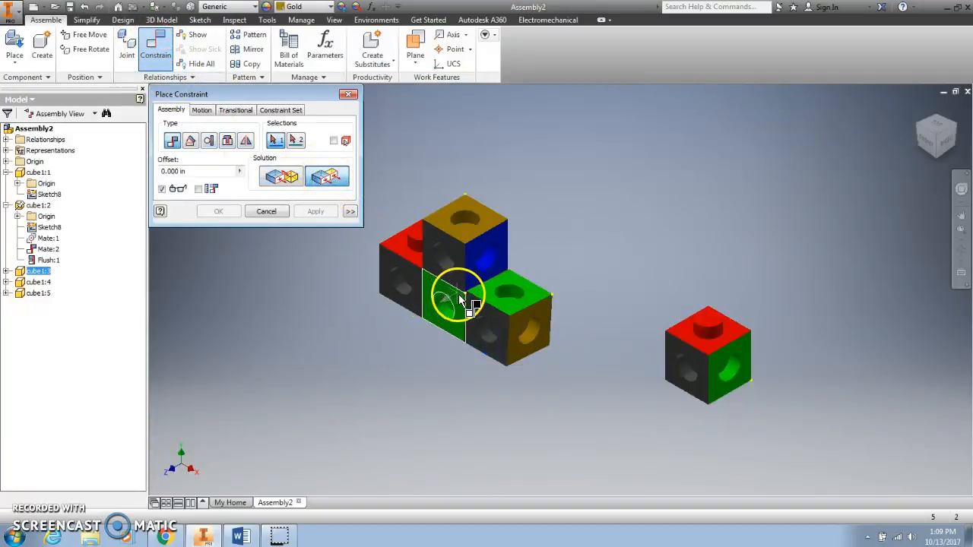
{"action": "left_click", "coordinate": [475, 308]}
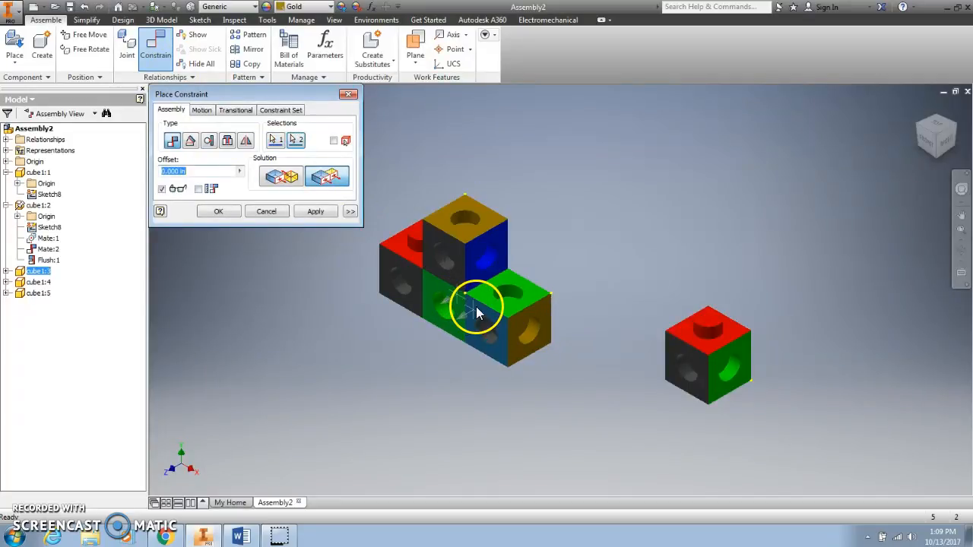
{"action": "left_click", "coordinate": [317, 213]}
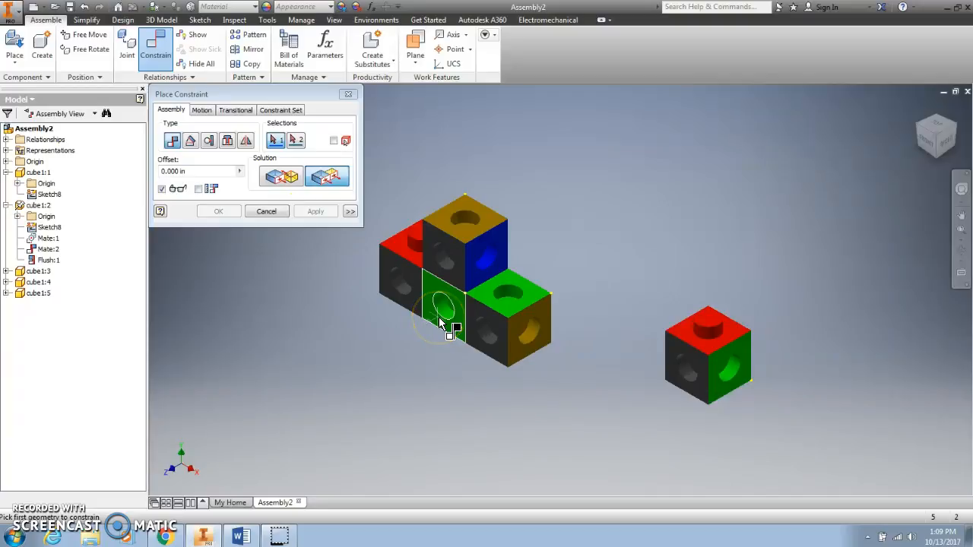
{"action": "key", "text": "Escape"}
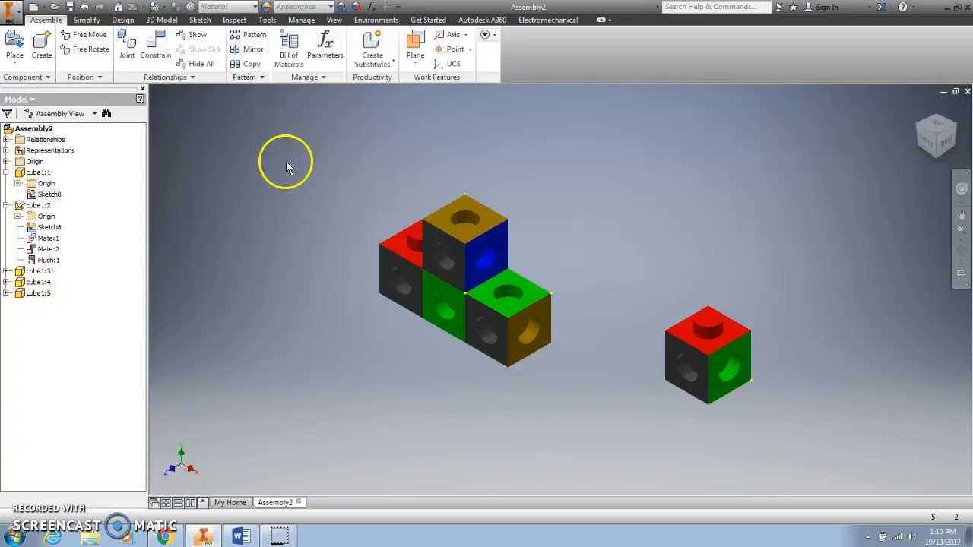
Mate the red peg-side face of cube1:1 with the upward-facing brown face of cube1:4 at 0.000 in offset
{"action": "left_click", "coordinate": [158, 50]}
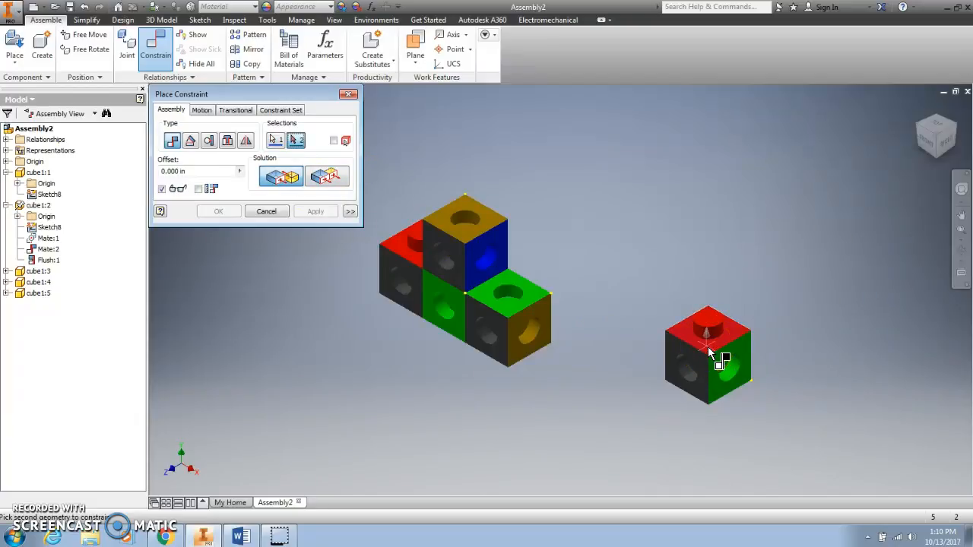
{"action": "left_click", "coordinate": [466, 238]}
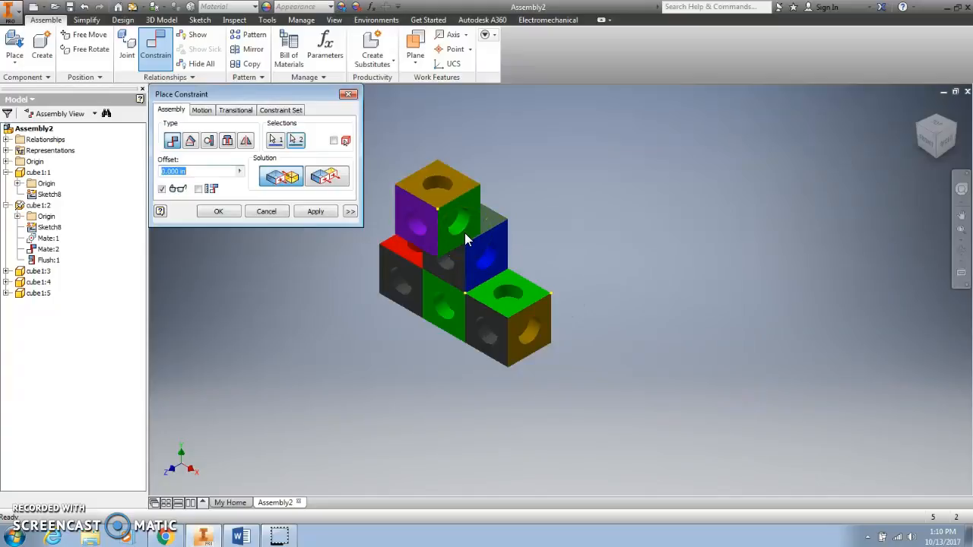
{"action": "left_click", "coordinate": [314, 212]}
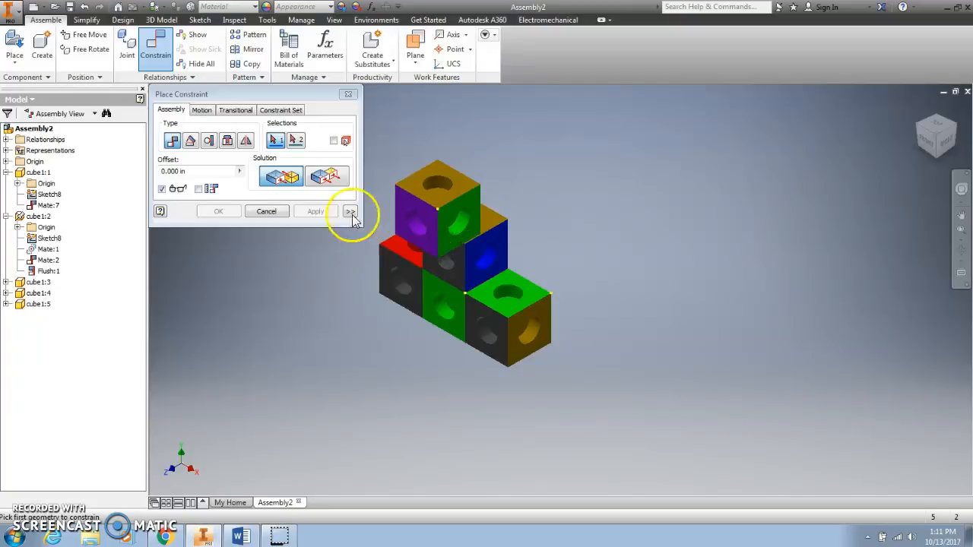
Flush the purple face of cube1:1 with the dark gray face of cube1:4 at 0.000 in offset
{"action": "left_click", "coordinate": [330, 179]}
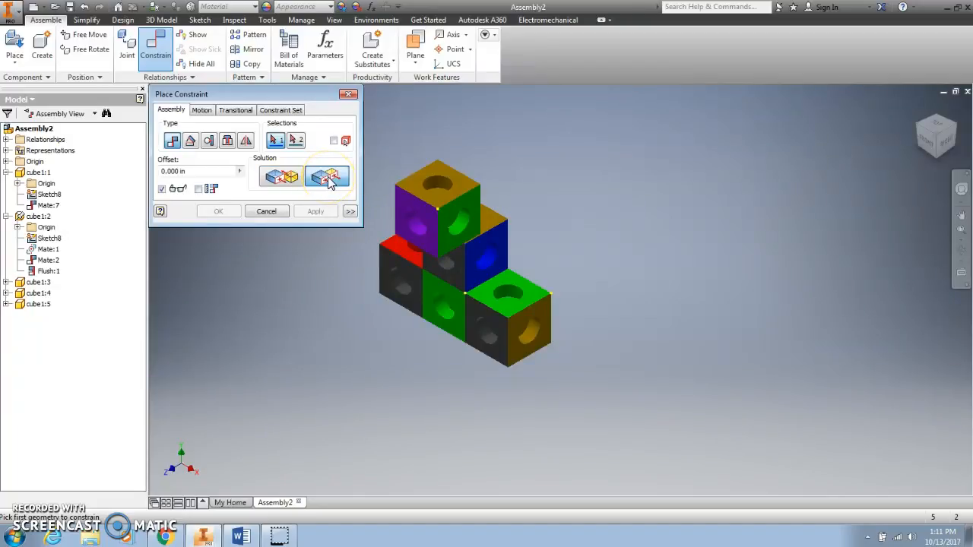
{"action": "left_click", "coordinate": [433, 218]}
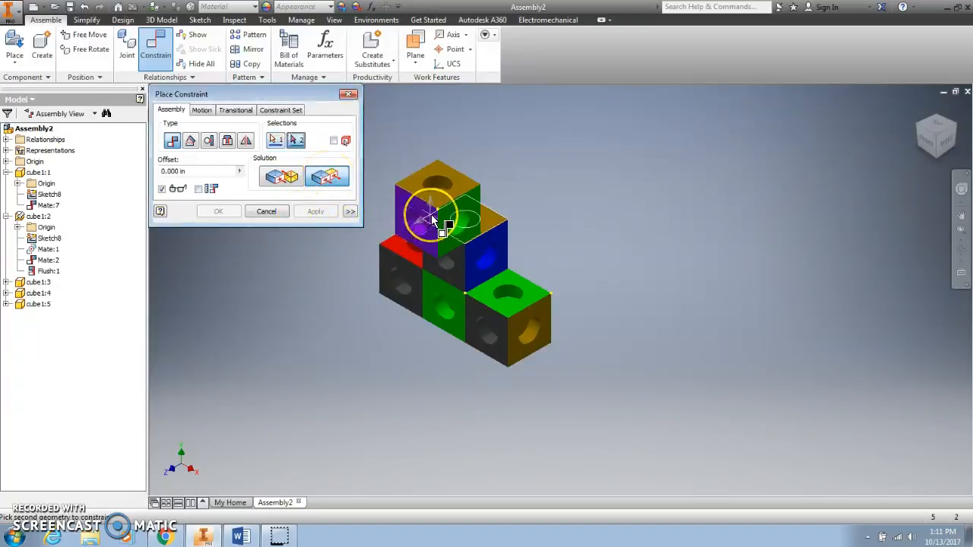
{"action": "left_click", "coordinate": [457, 276]}
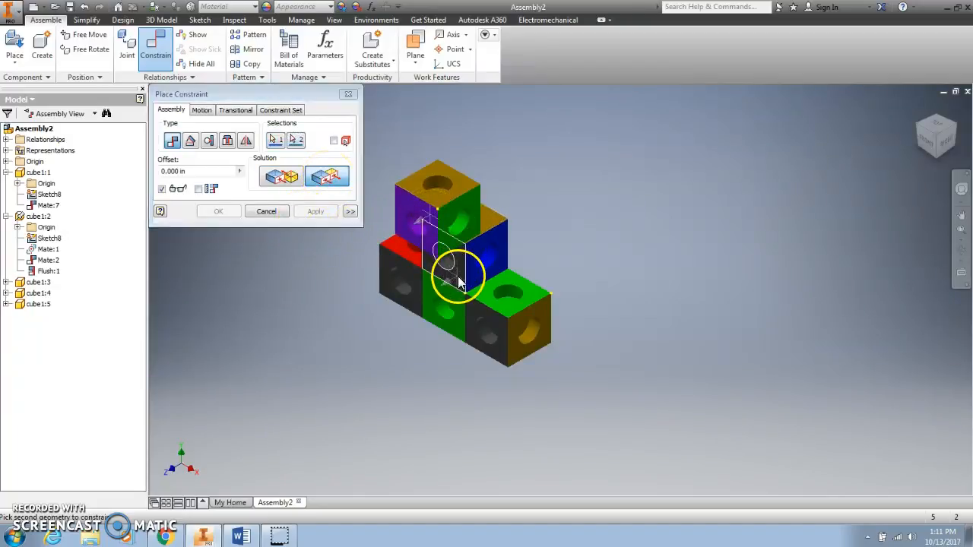
{"action": "left_click", "coordinate": [317, 211]}
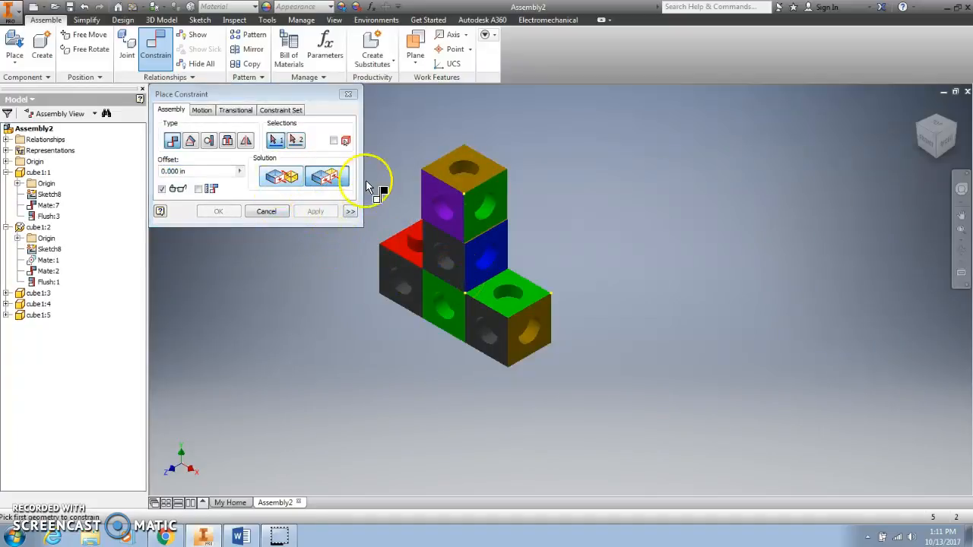
Flush the green face of cube1:1 with the blue face of cube1:4 at 0.000 in offset, and end the command
{"action": "left_click", "coordinate": [474, 235]}
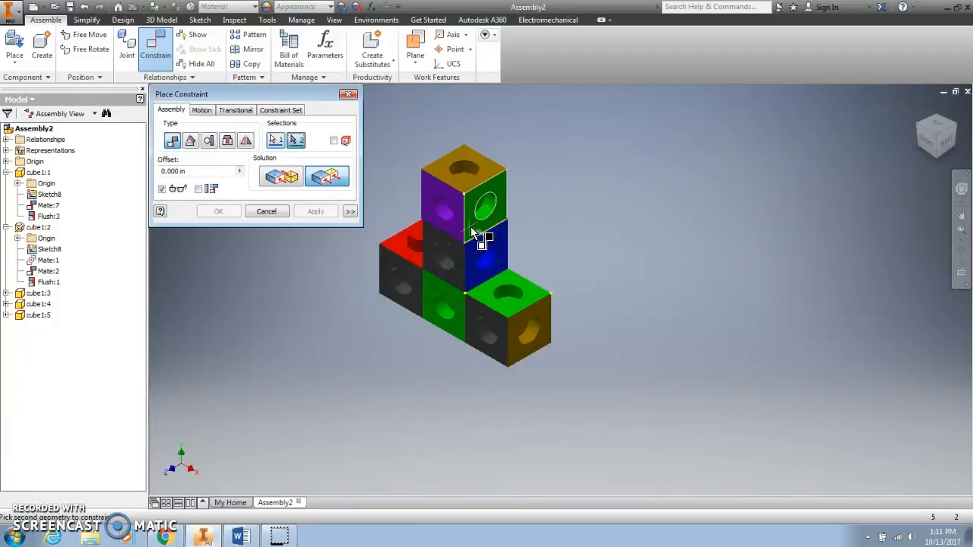
{"action": "left_click", "coordinate": [477, 250]}
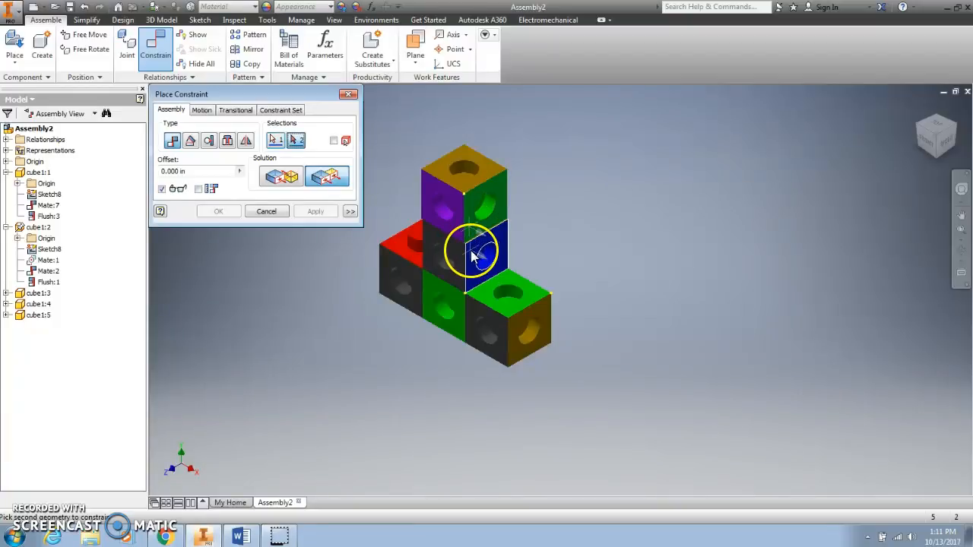
{"action": "left_click", "coordinate": [316, 212]}
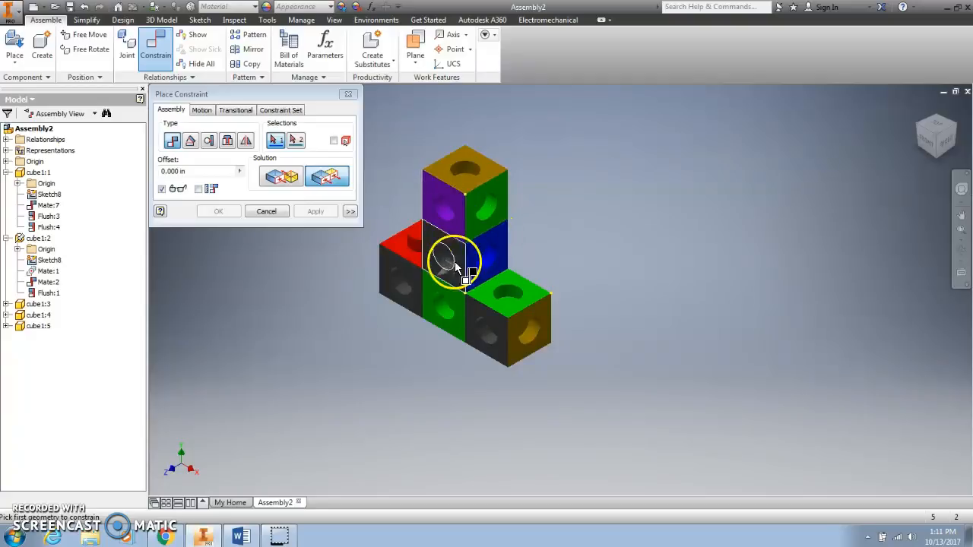
{"action": "left_click", "coordinate": [267, 212]}
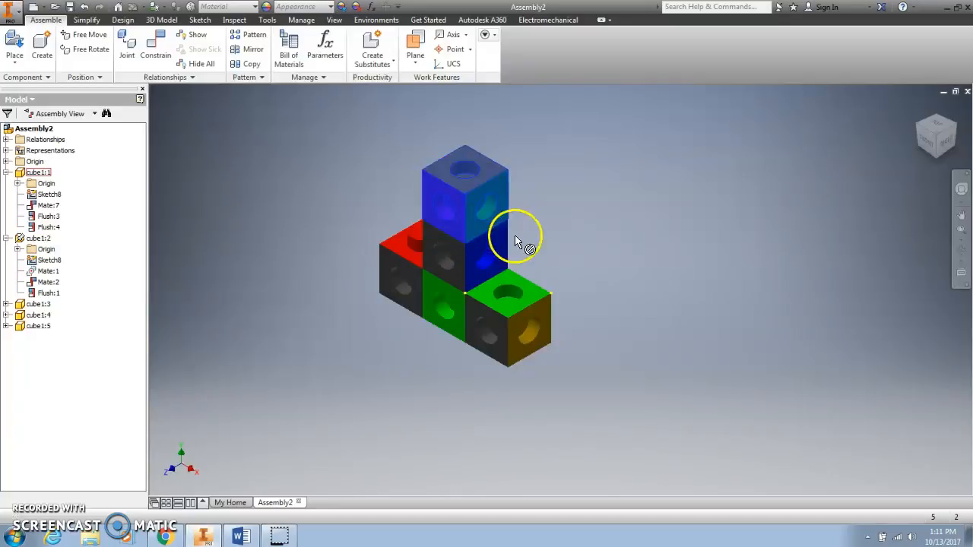
Try to move cube1:3, cube1:1 and cube1:4 to check that the assembly is fully constrained
{"action": "left_click_drag", "start_coordinate": [502, 315], "coordinate": [461, 247]}
{"action": "left_click_drag", "start_coordinate": [473, 200], "coordinate": [453, 216]}
{"action": "left_click_drag", "start_coordinate": [448, 253], "coordinate": [400, 278]}
{"action": "left_click_drag", "start_coordinate": [461, 211], "coordinate": [406, 275]}
{"action": "left_click_drag", "start_coordinate": [507, 321], "coordinate": [499, 224]}
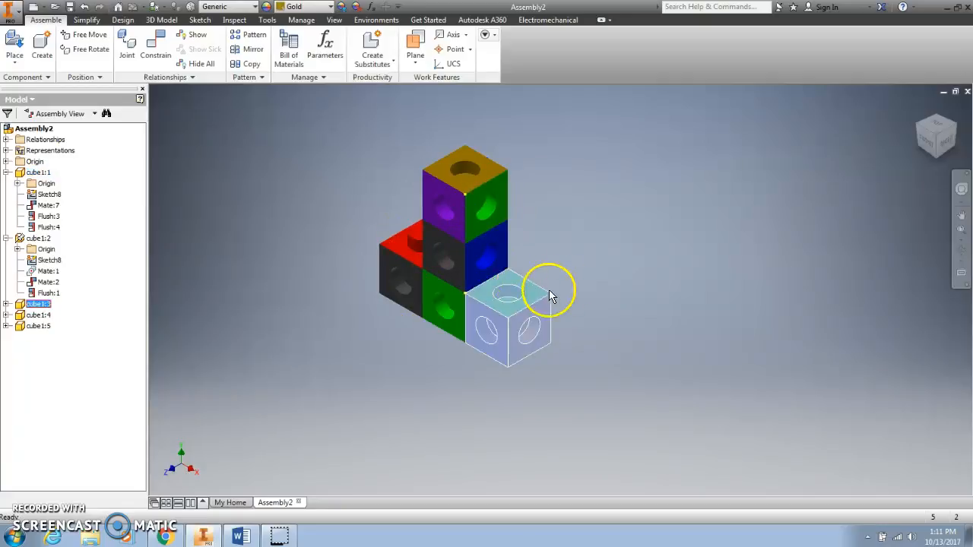
Examine the five-cube assembly from the back, underside and front to check how the cubes fit together
{"action": "left_click", "coordinate": [951, 146]}
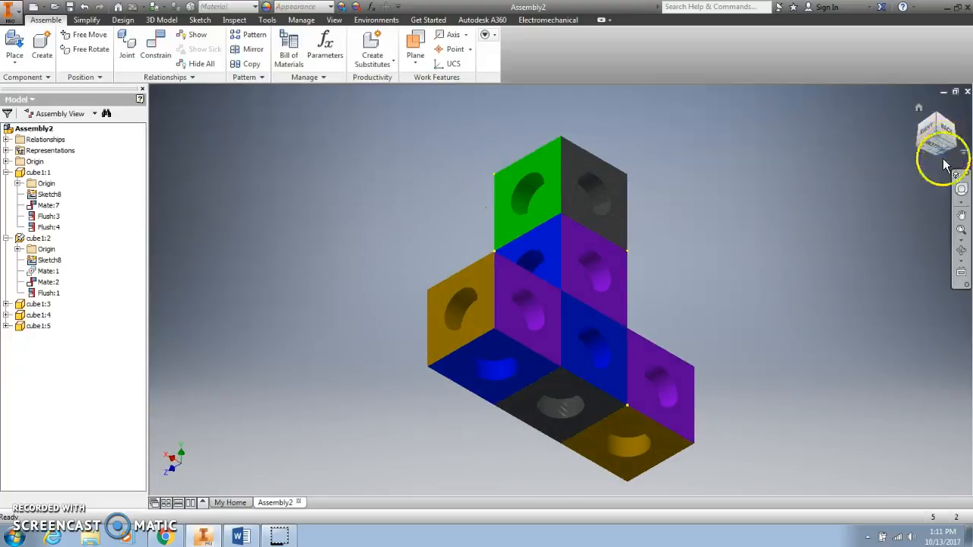
{"action": "left_click", "coordinate": [954, 145]}
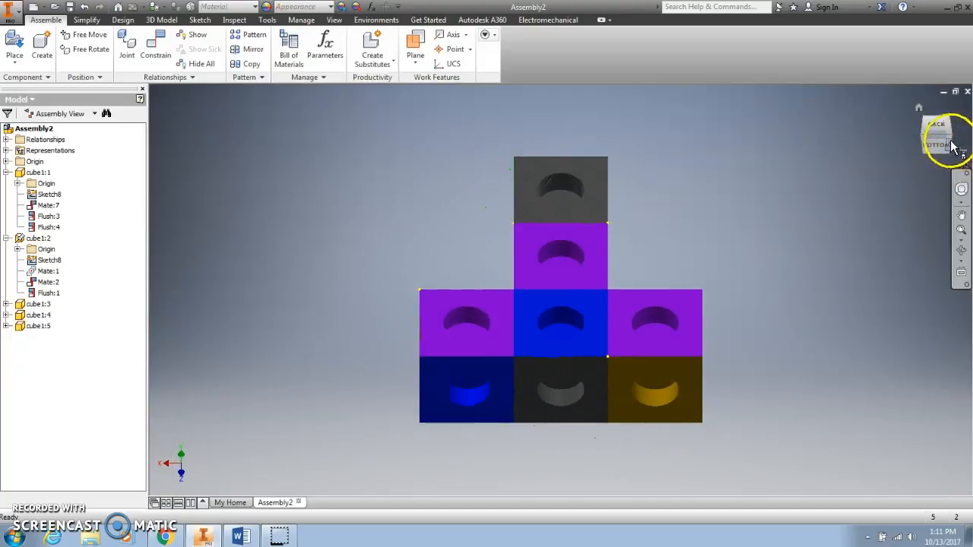
{"action": "left_click", "coordinate": [951, 141]}
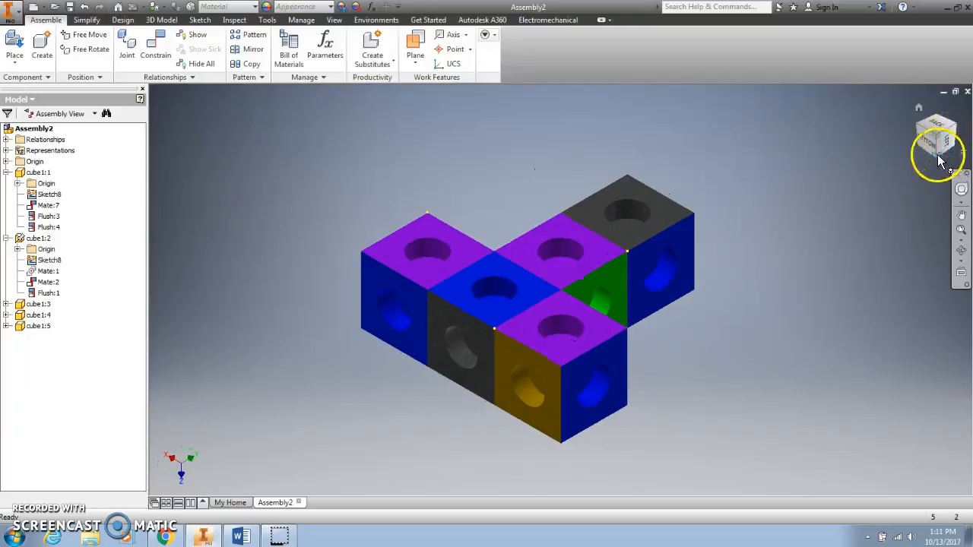
{"action": "left_click", "coordinate": [939, 157]}
{"action": "left_click", "coordinate": [939, 151]}
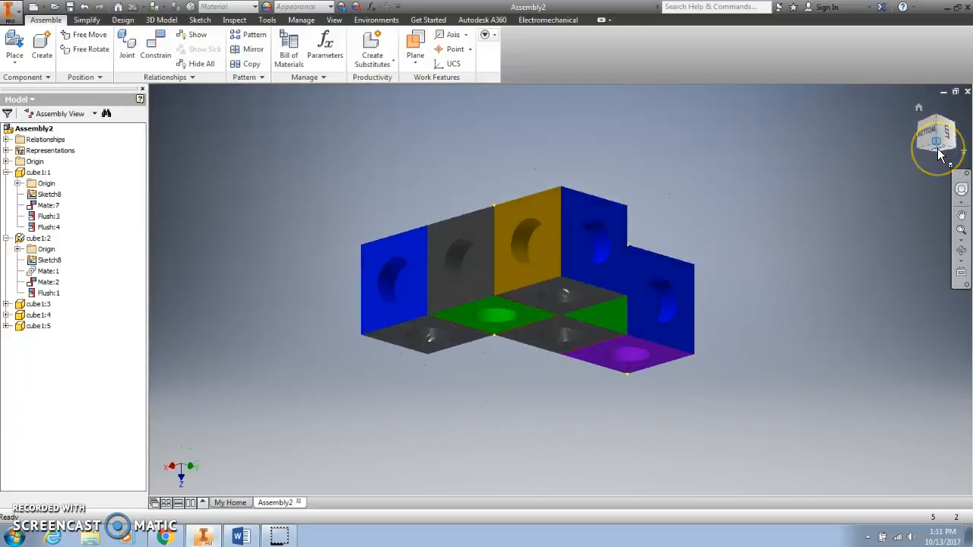
{"action": "left_click", "coordinate": [923, 151]}
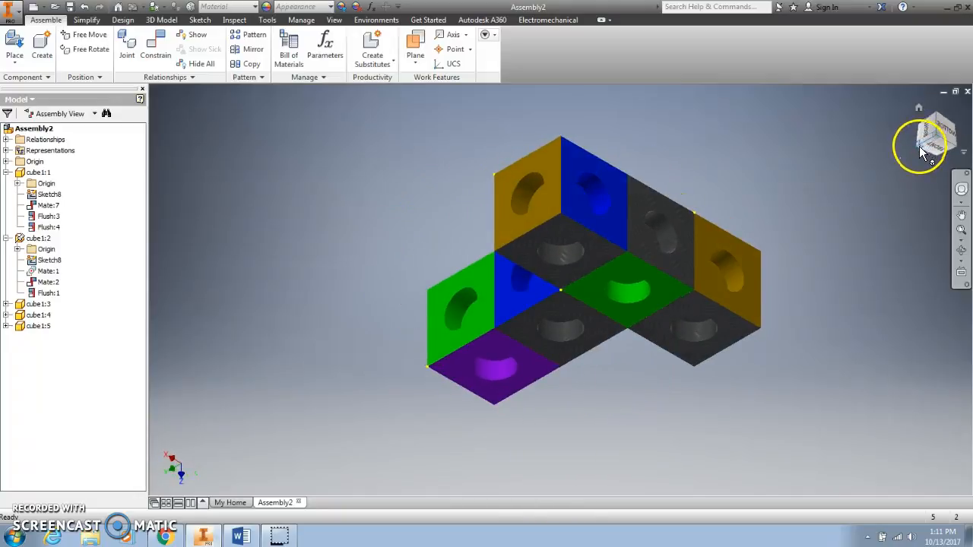
{"action": "left_click", "coordinate": [923, 151]}
{"action": "left_click", "coordinate": [920, 150]}
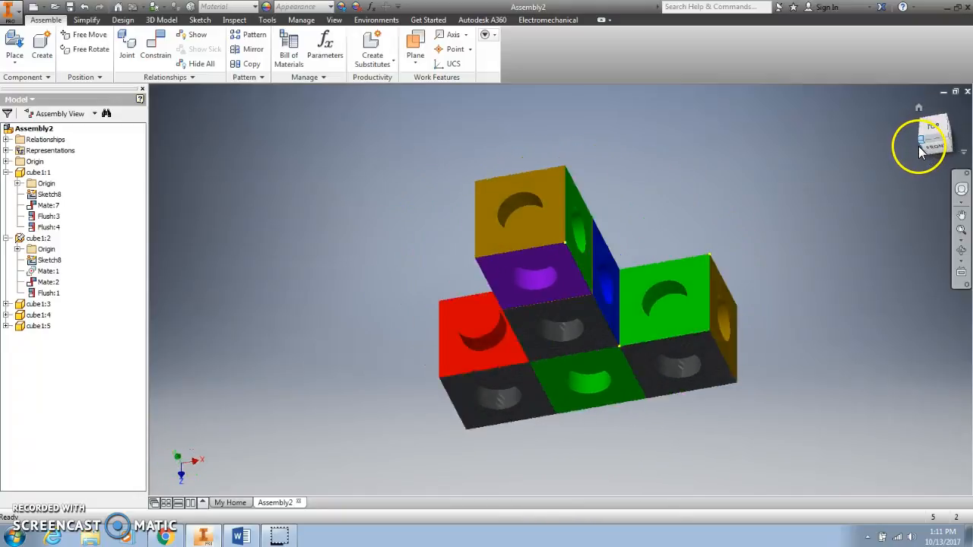